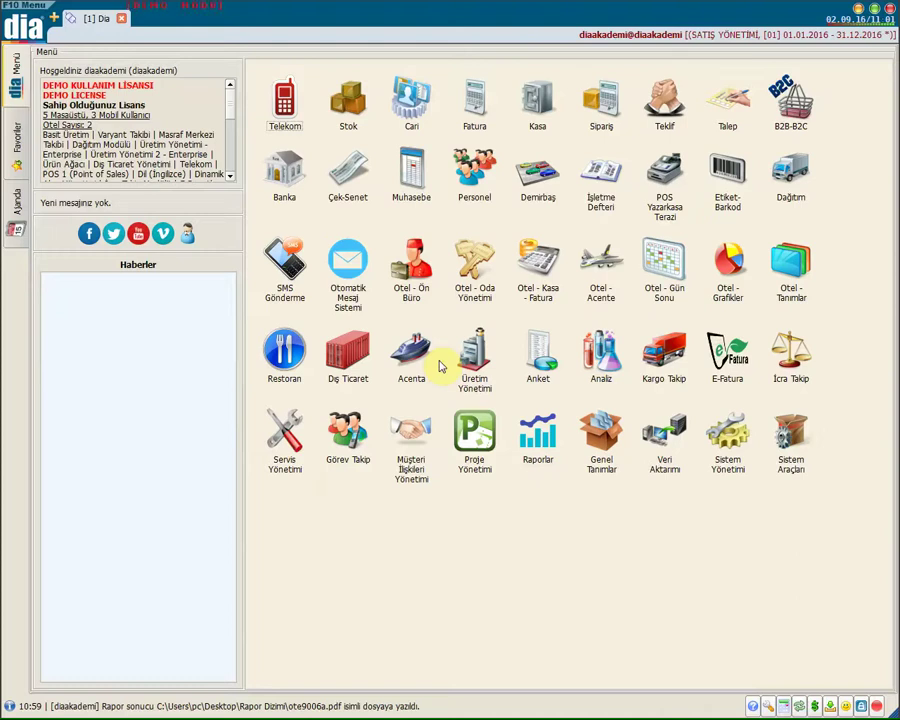
# - Search the quick menu for "cari" and highlight Cari Kart Listesi <scf1100>
pyautogui.press('F10')
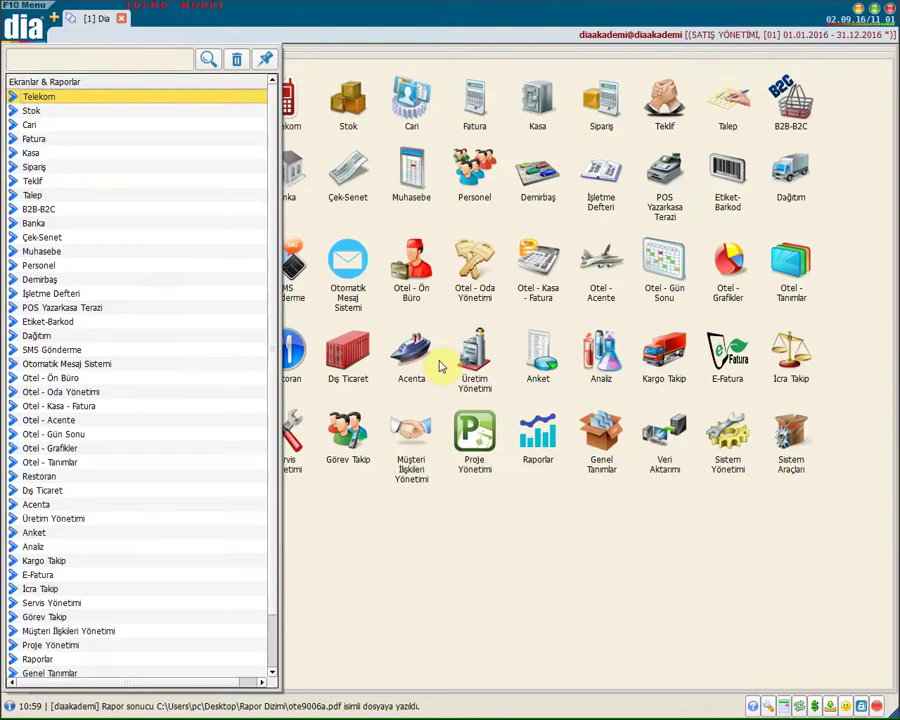
pyautogui.click(32, 32)
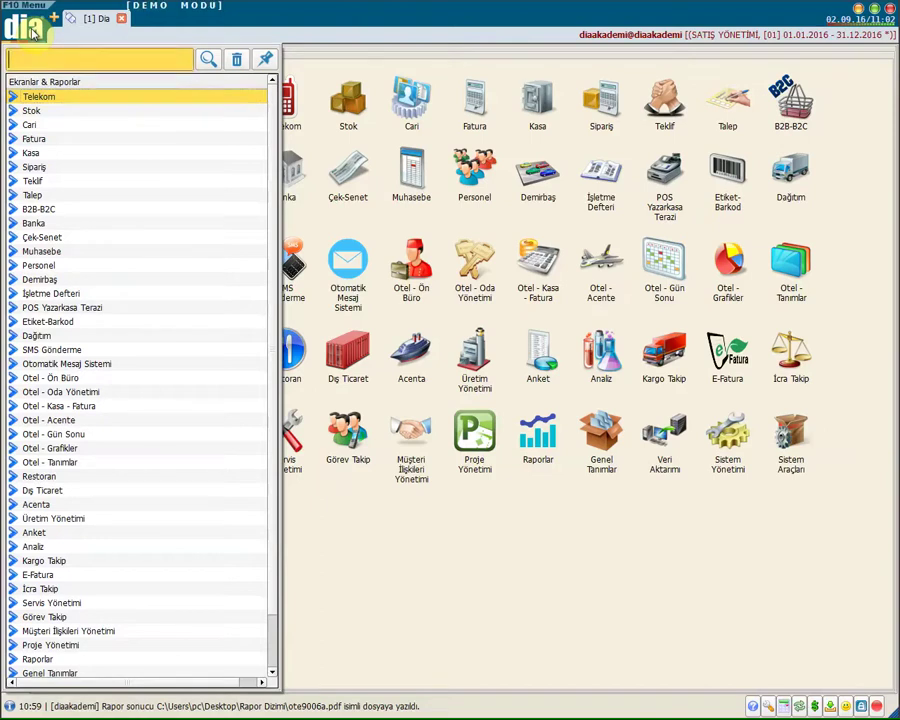
pyautogui.write('cari')
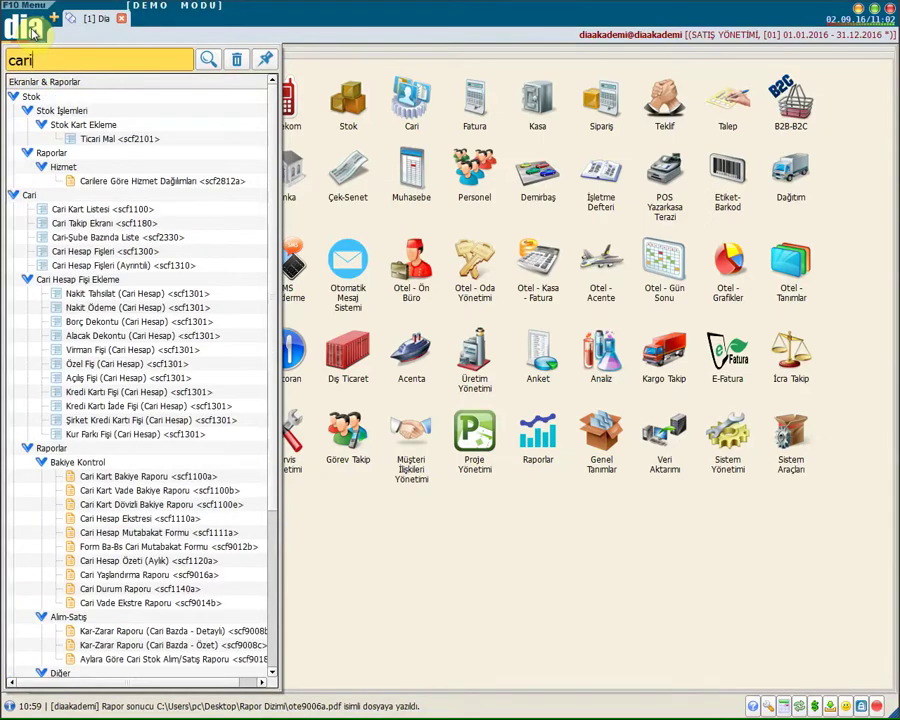
pyautogui.press('Down')
pyautogui.press('Down')
pyautogui.press('Down')
pyautogui.press('Down')
pyautogui.press('Down')
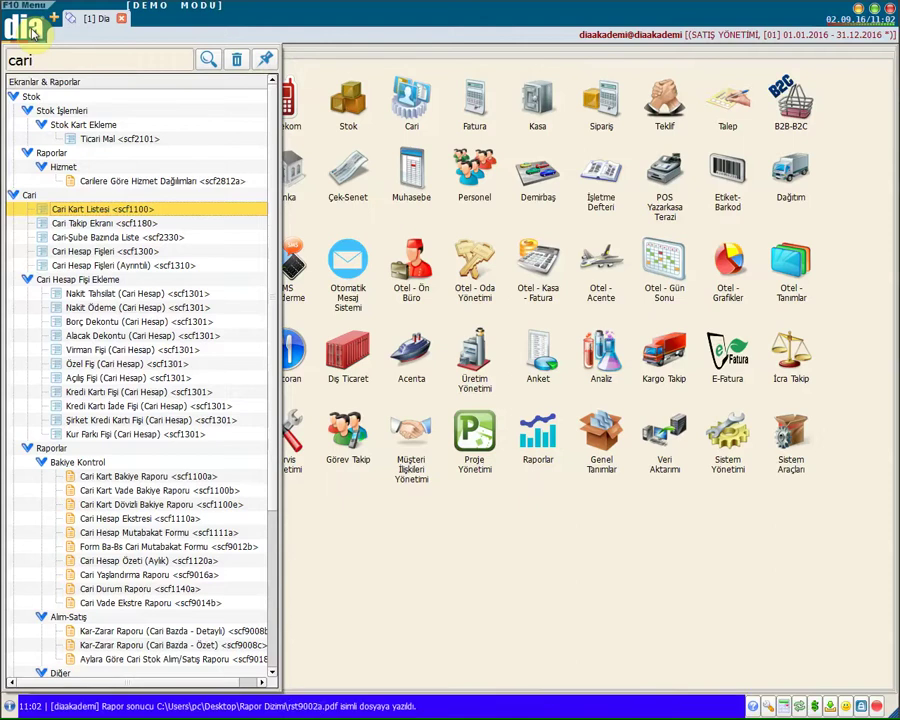
# - Close the quick menu and show the favourite screens and reports
pyautogui.press('F10')
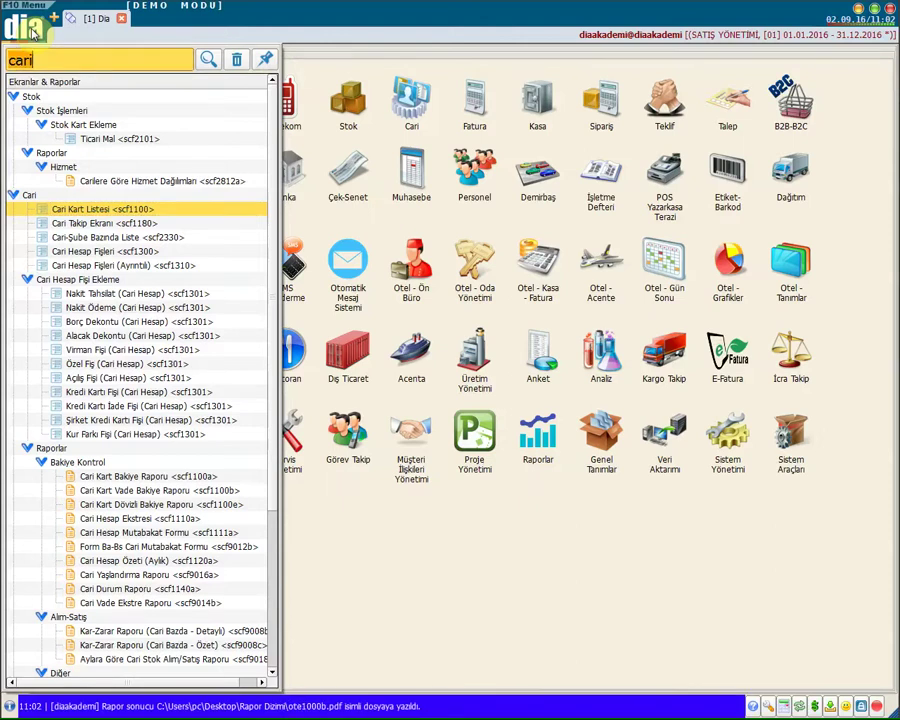
pyautogui.click(362, 533)
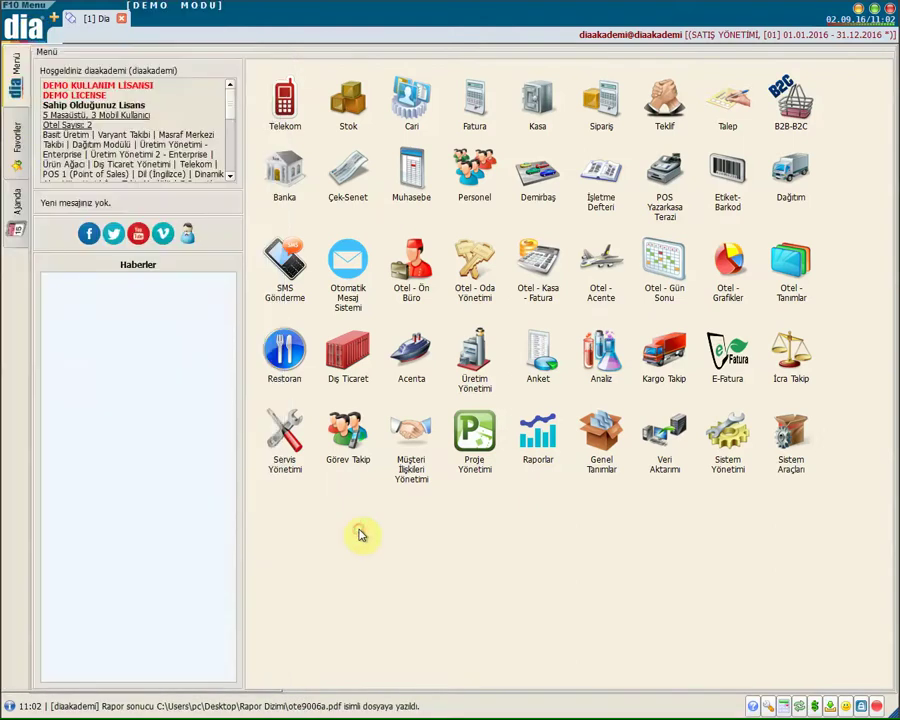
pyautogui.click(14, 135)
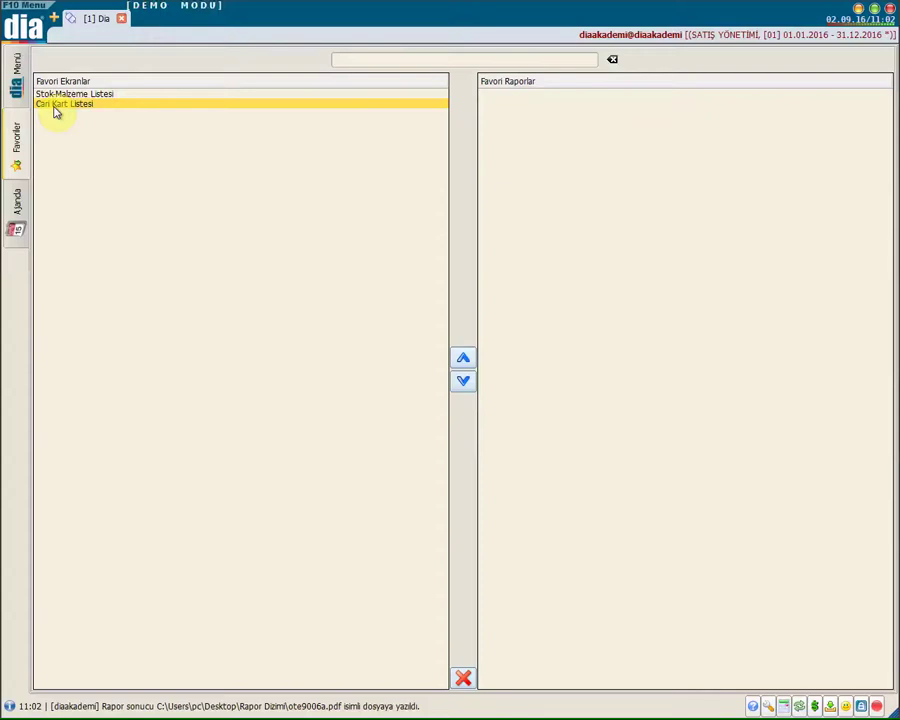
# - Open Cari Kart Listesi <scf1100> from the quick menu's "cari" search results
pyautogui.press('F10')
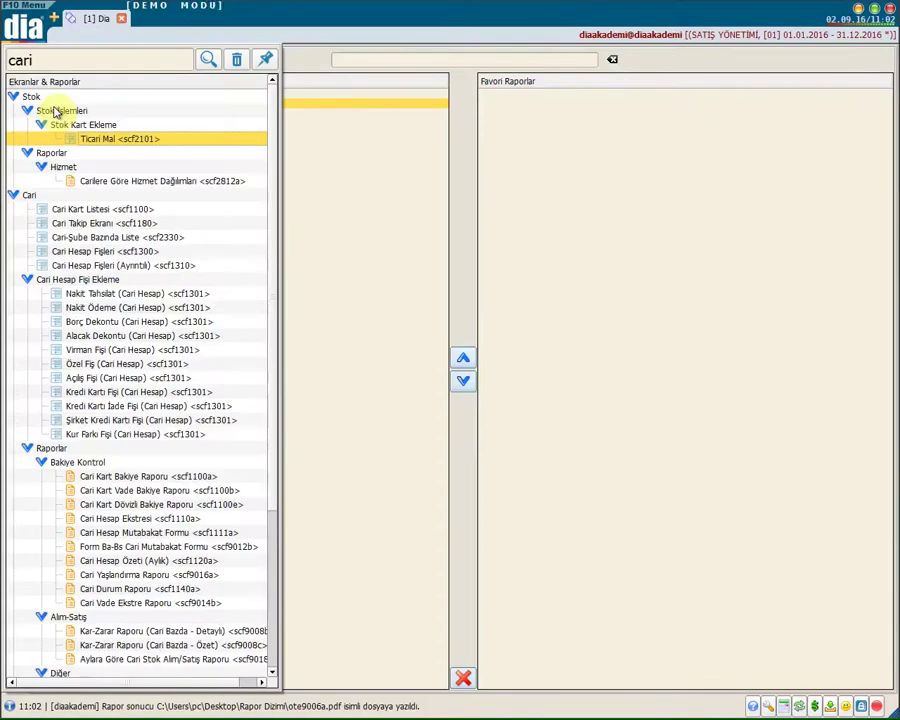
pyautogui.press('Down')
pyautogui.press('Down')
pyautogui.press('Down')
pyautogui.press('Down')
pyautogui.press('Down')
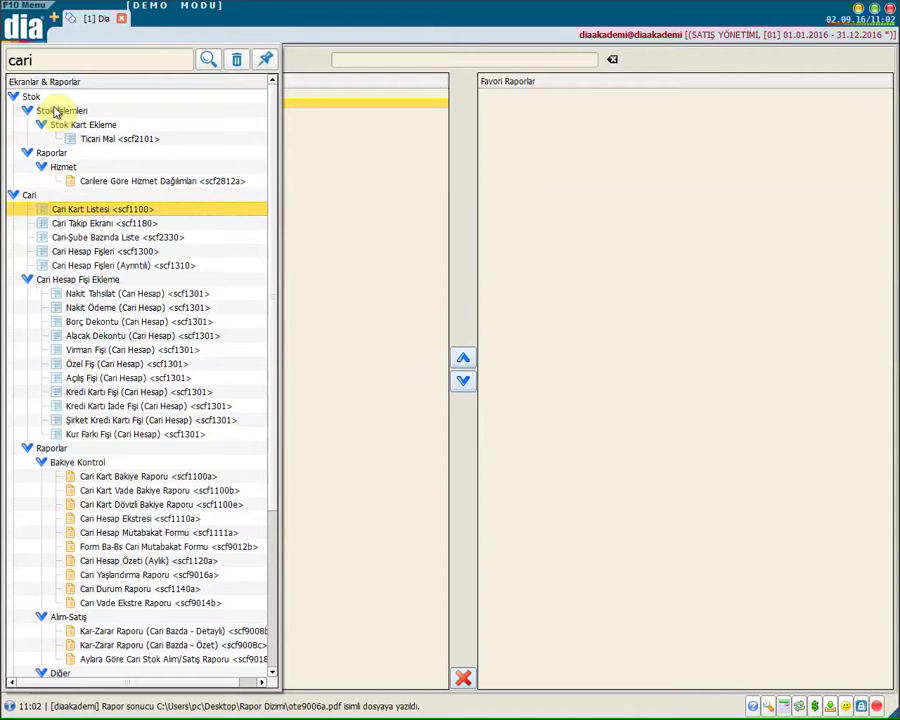
pyautogui.press('Return')
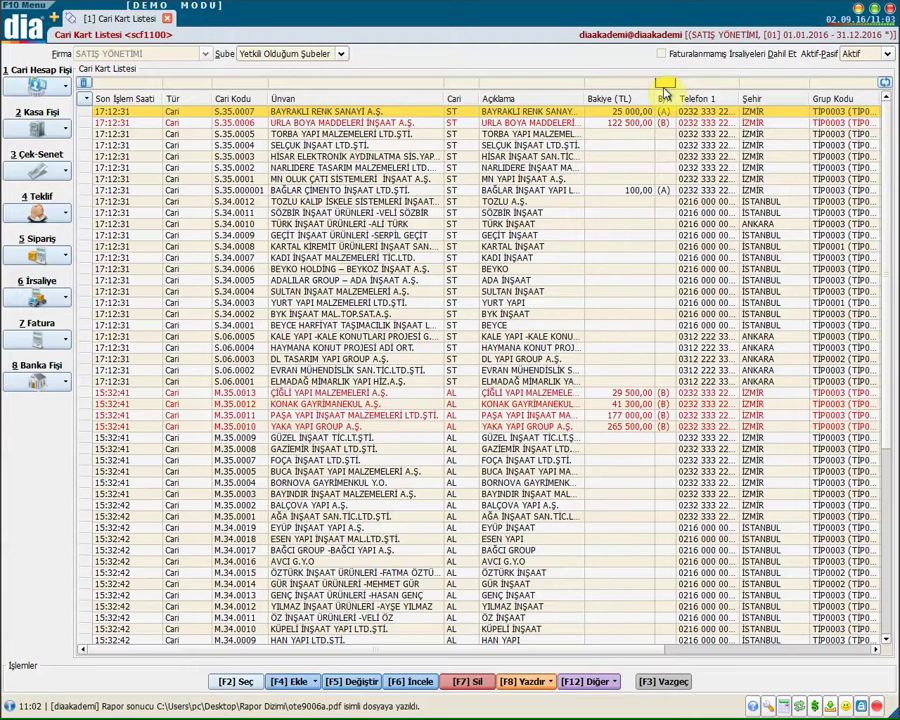
# - Add the E-Posta column to the Cari Kart Listesi grid
pyautogui.hotkey('alt', 'Down')
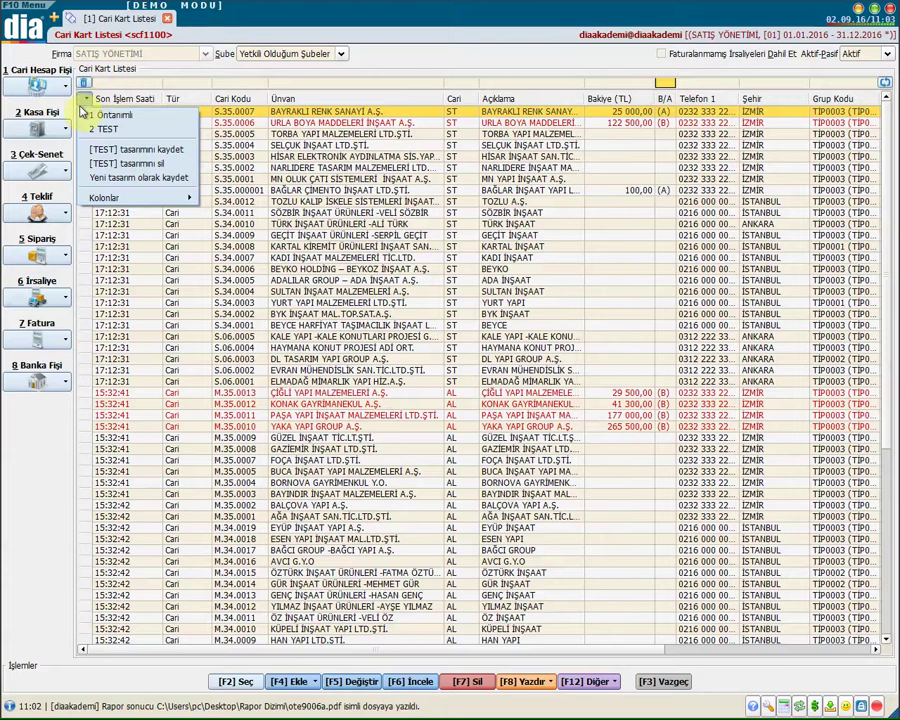
pyautogui.press('Down')
pyautogui.press('Down')
pyautogui.press('Down')
pyautogui.press('Down')
pyautogui.press('Down')
pyautogui.press('Down')
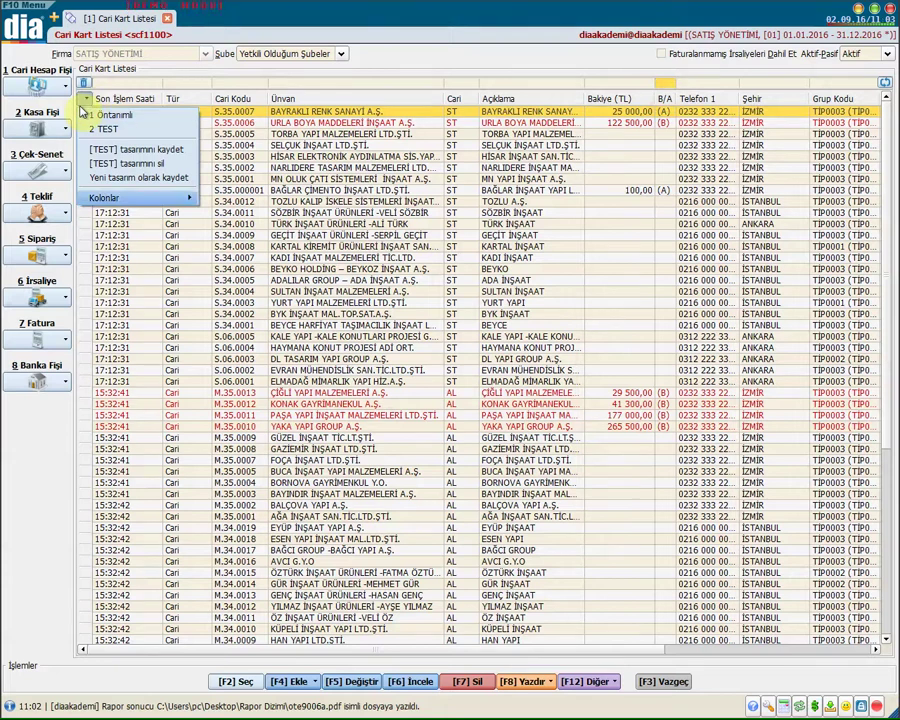
pyautogui.press('Right')
pyautogui.press('Down')
pyautogui.press('Down')
pyautogui.press('Down')
pyautogui.press('Down')
pyautogui.press('Down')
pyautogui.press('Down')
pyautogui.press('Down')
pyautogui.press('Down')
pyautogui.press('Down')
pyautogui.press('Down')
pyautogui.press('Down')
pyautogui.press('Down')
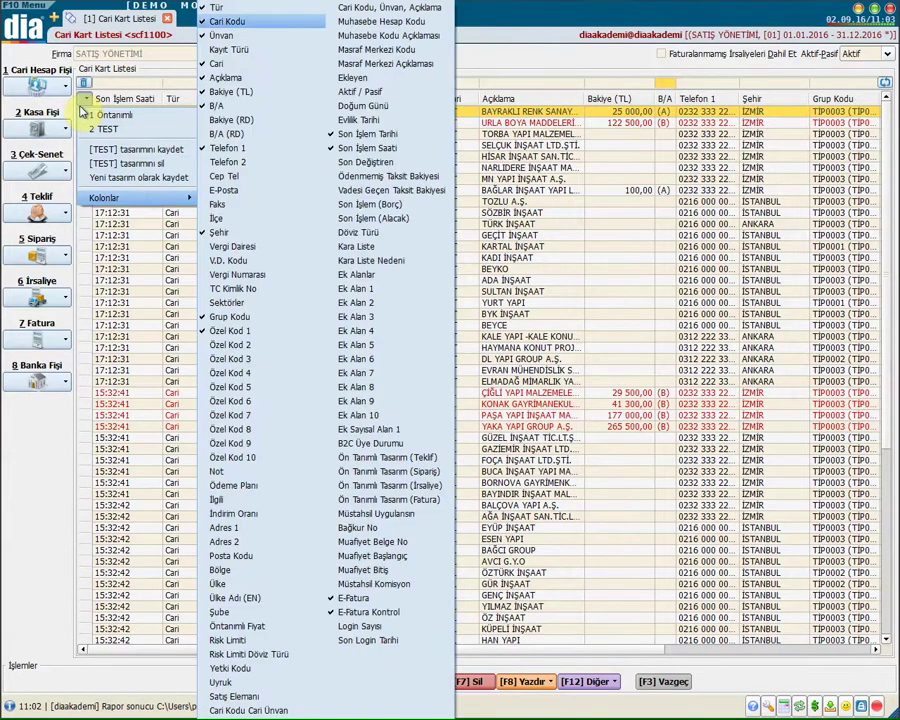
pyautogui.press('Up')
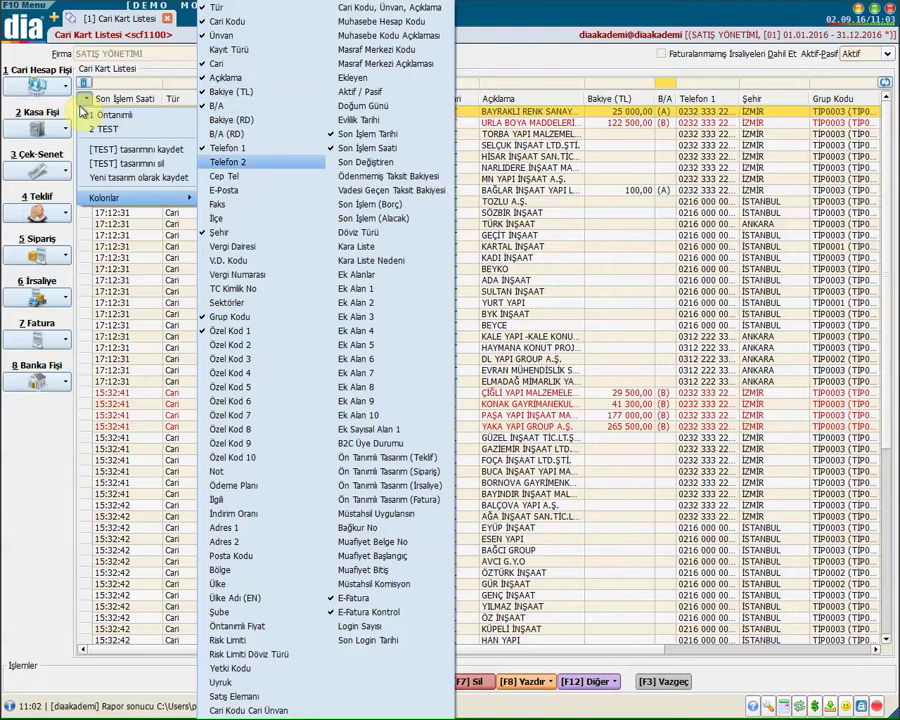
pyautogui.press('Down')
pyautogui.press('Down')
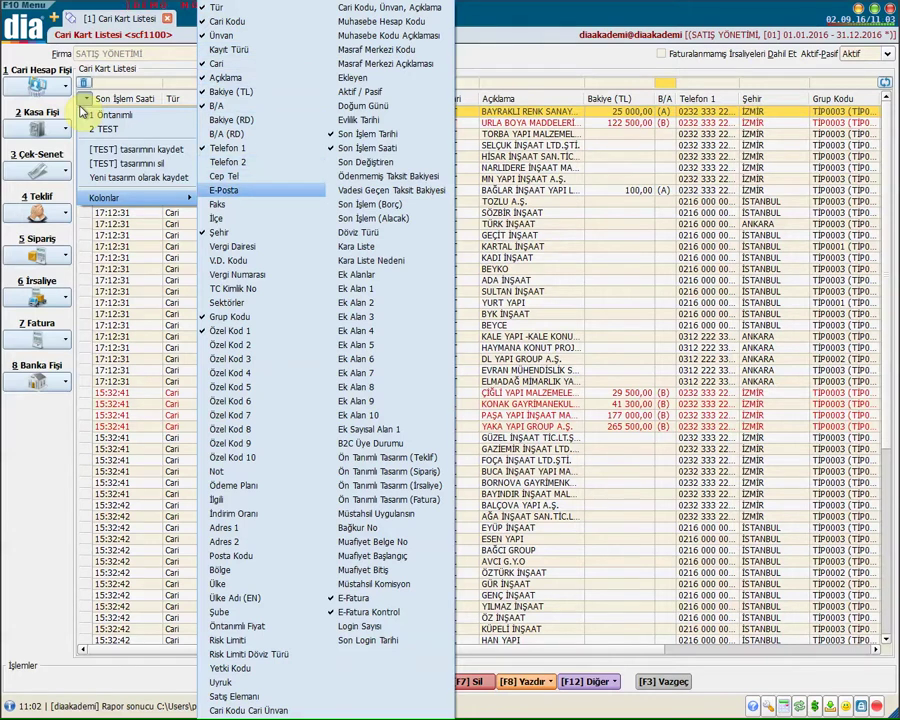
pyautogui.press('Return')
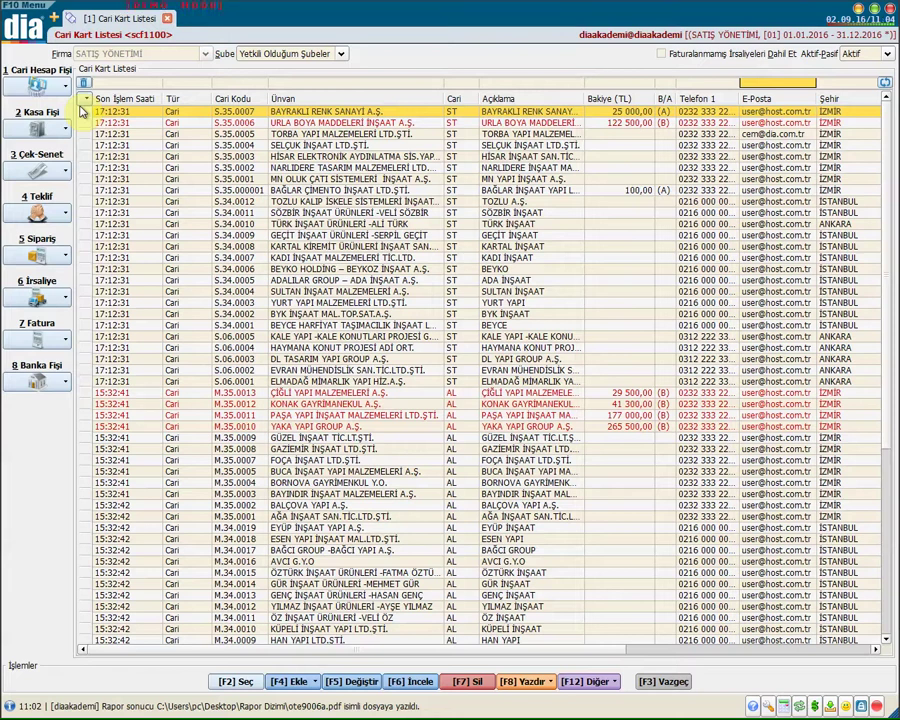
# - Filter the Şehir column with !İst to exclude matching cities, and clear the filter
pyautogui.press('Right')
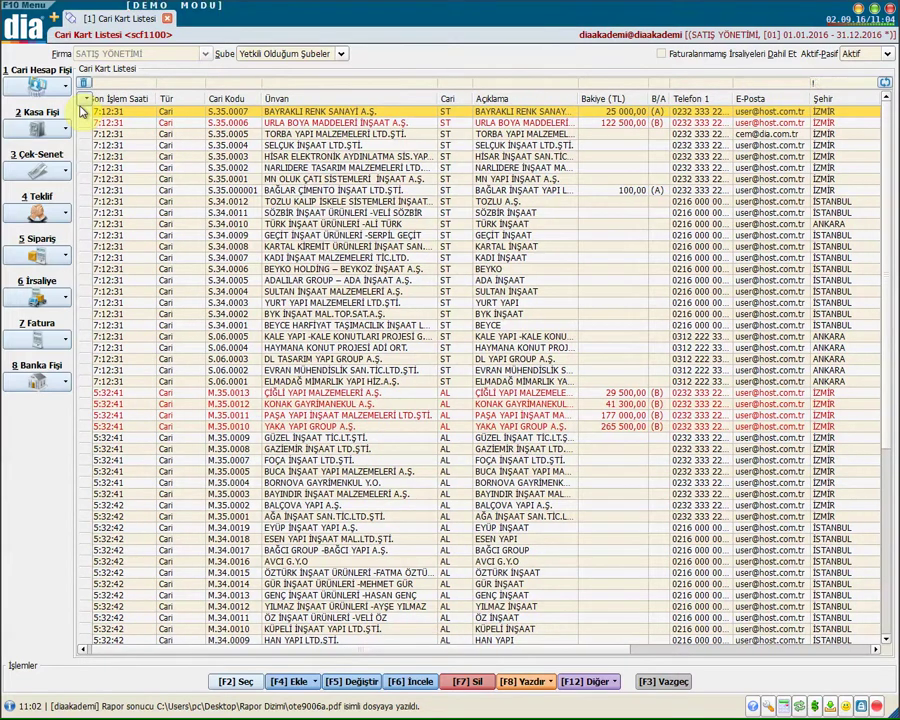
pyautogui.write('İst')
pyautogui.press('Return')
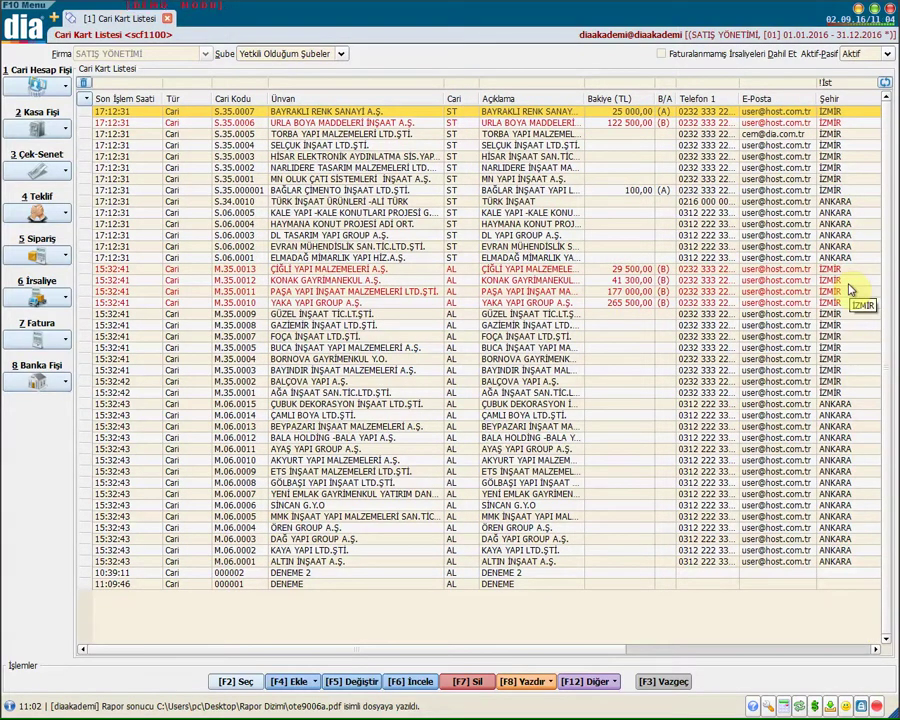
pyautogui.press('Escape')
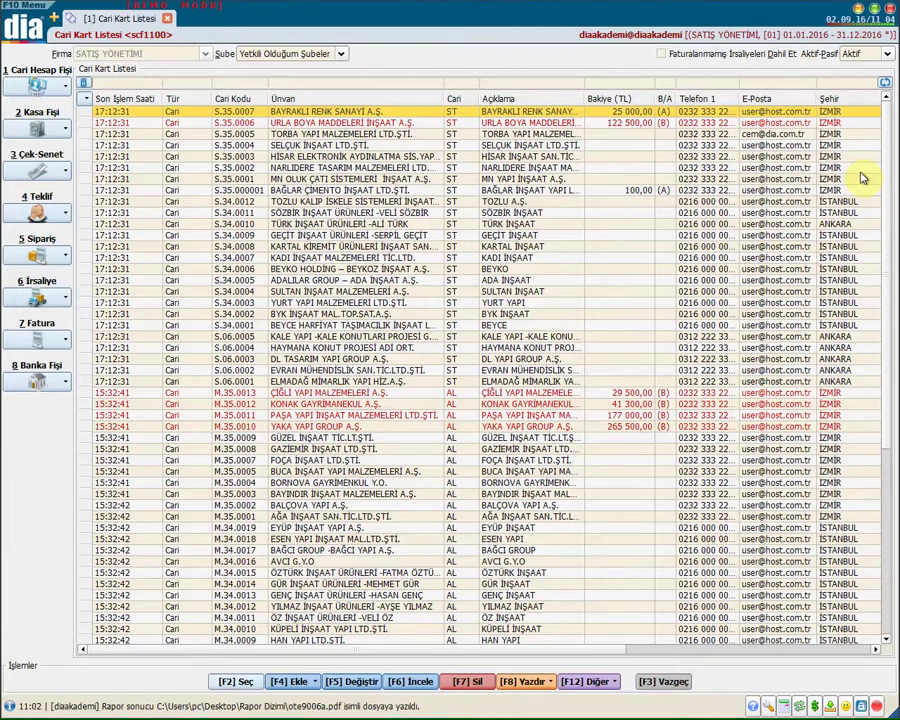
# - Filter the Şehir column with a lone = sign
pyautogui.press('Up')
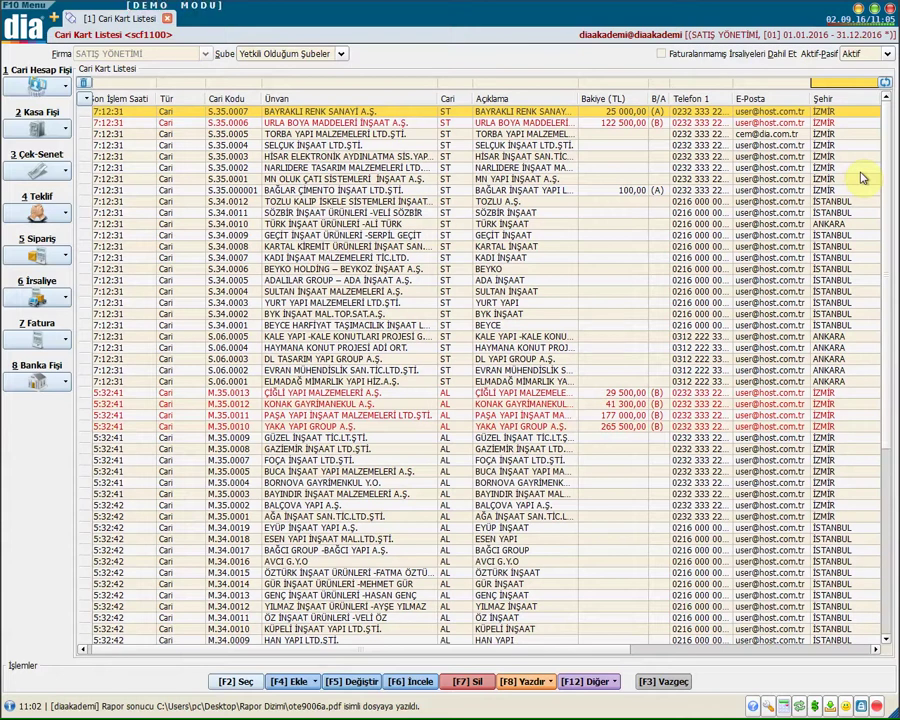
pyautogui.write('=')
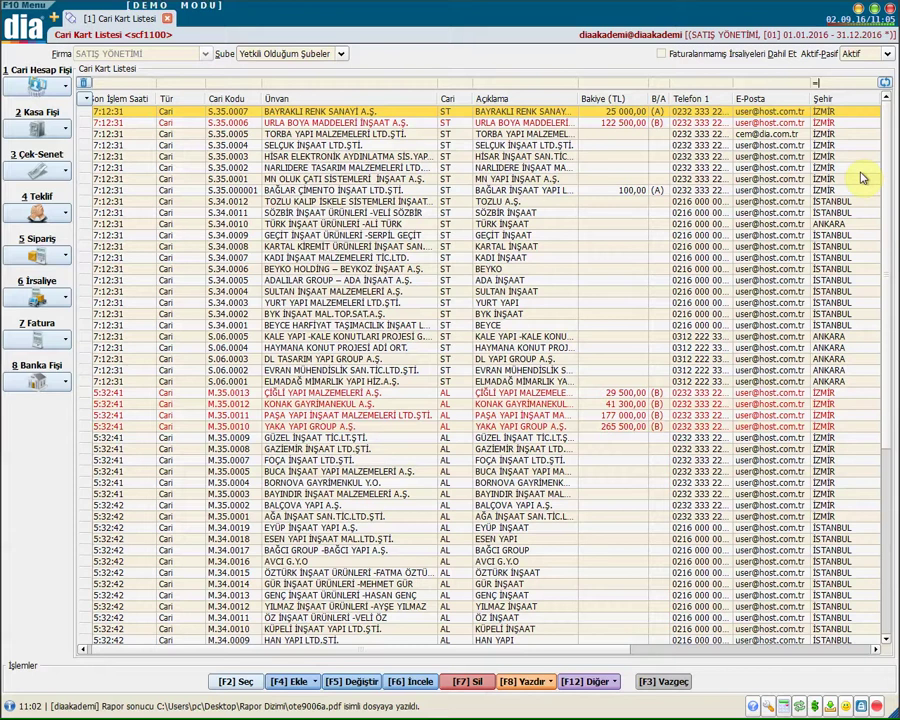
pyautogui.press('Tab')
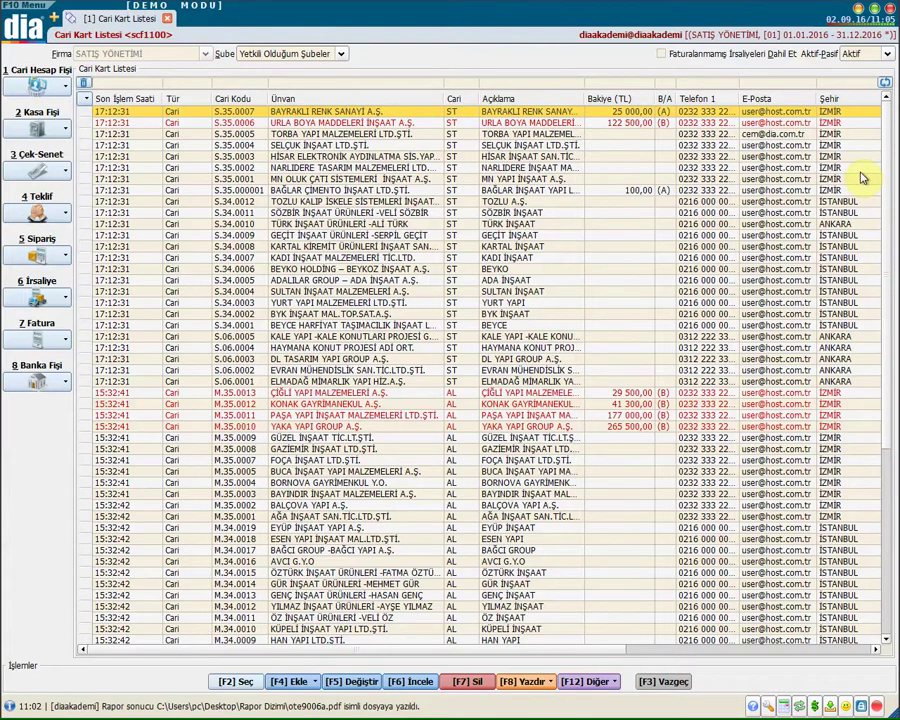
# - Filter the Bakiye (TL) column for balances above 1000 using >1000
pyautogui.hotkey('shift', 'Tab')
pyautogui.hotkey('shift', 'Tab')
pyautogui.hotkey('shift', 'Tab')
pyautogui.hotkey('shift', 'Tab')
pyautogui.hotkey('shift', 'Tab')
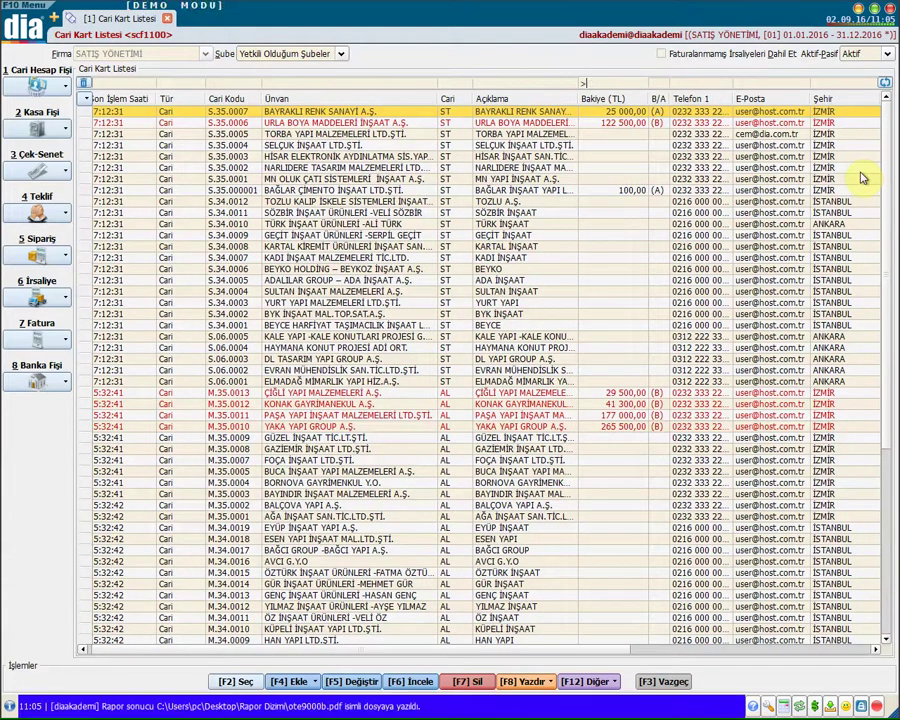
pyautogui.write('>1000')
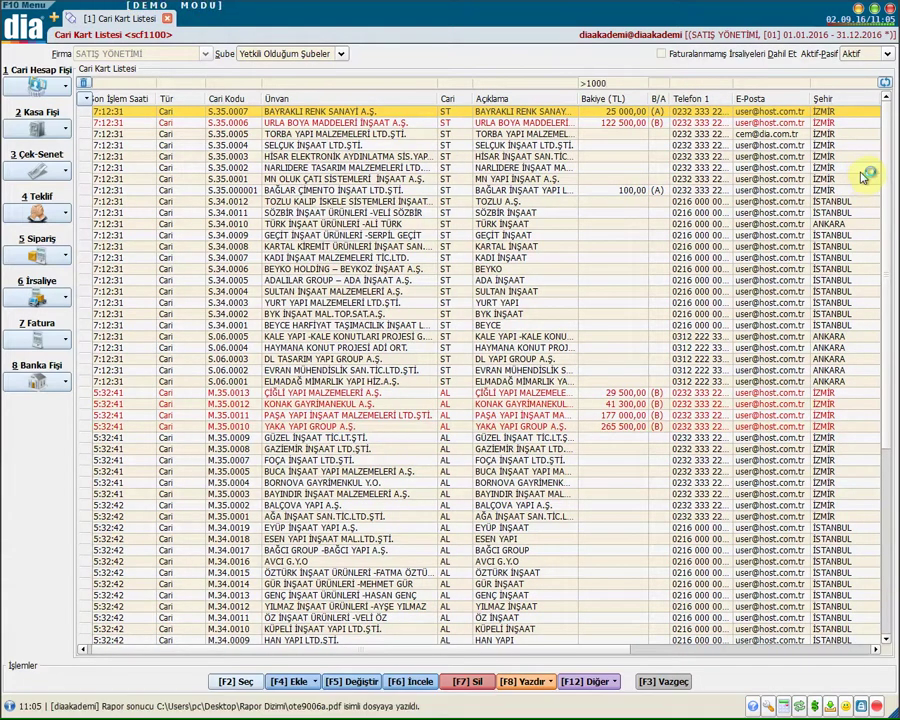
pyautogui.press('Tab')
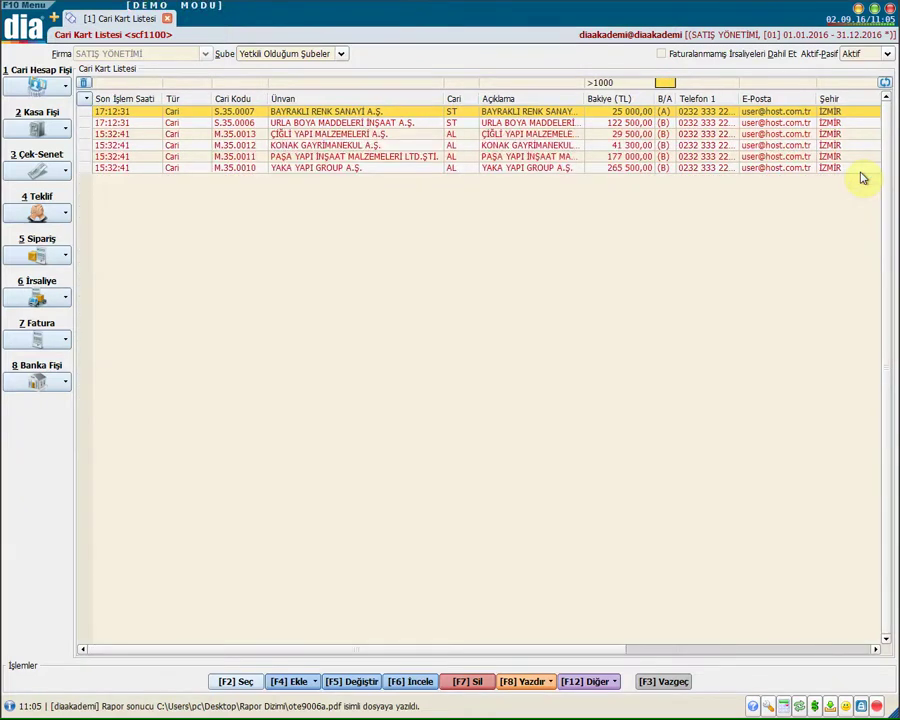
# - Filter the Bakiye (TL) column for balances below 100 using <100, and clear the filter
pyautogui.hotkey('shift', 'Tab')
pyautogui.write('<1')
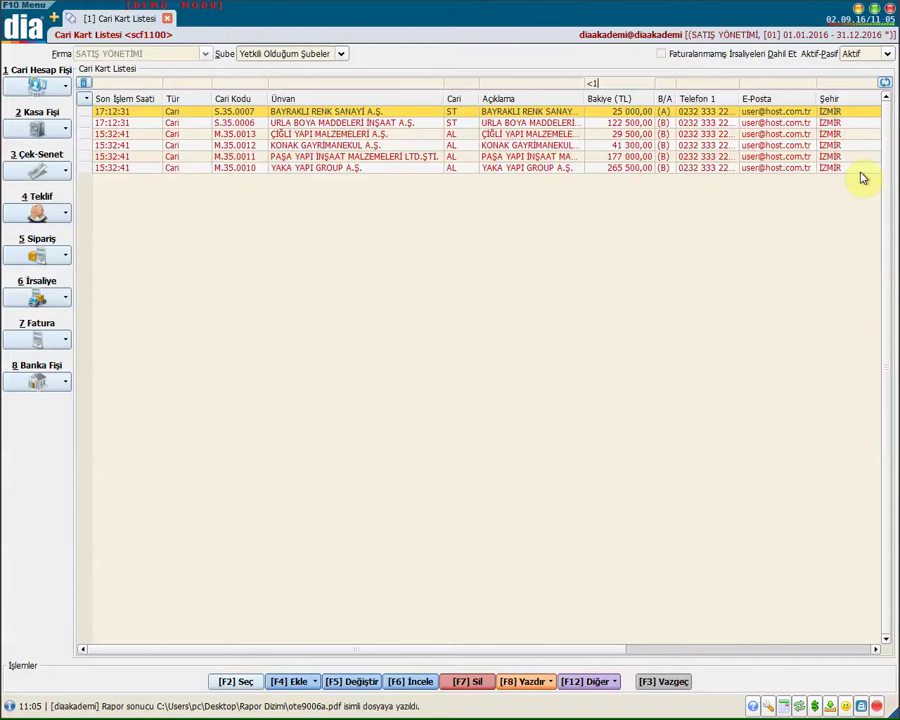
pyautogui.write('00')
pyautogui.press('Tab')
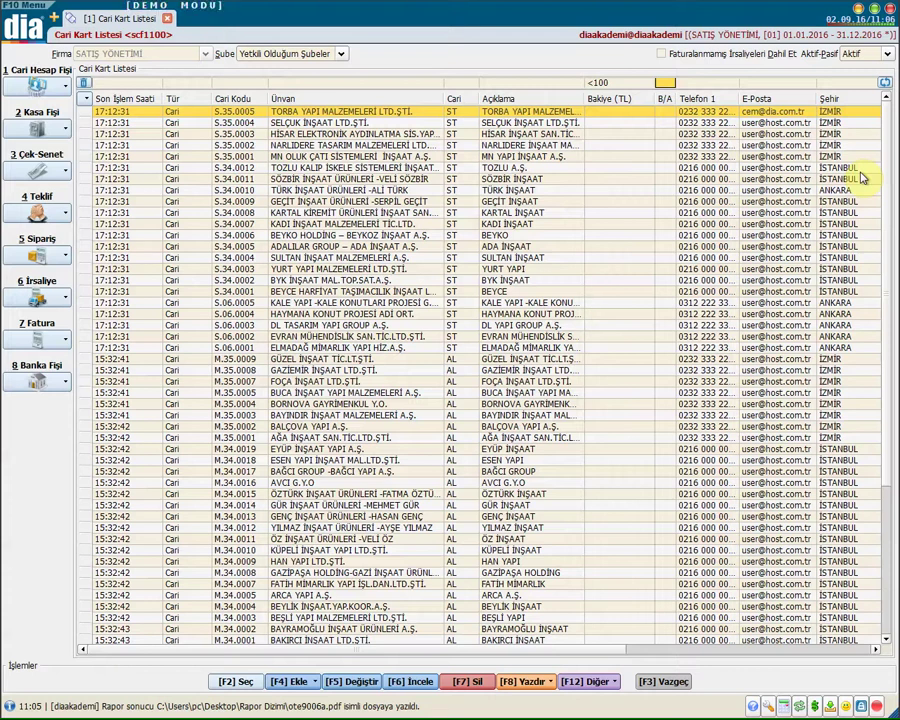
pyautogui.press('Left')
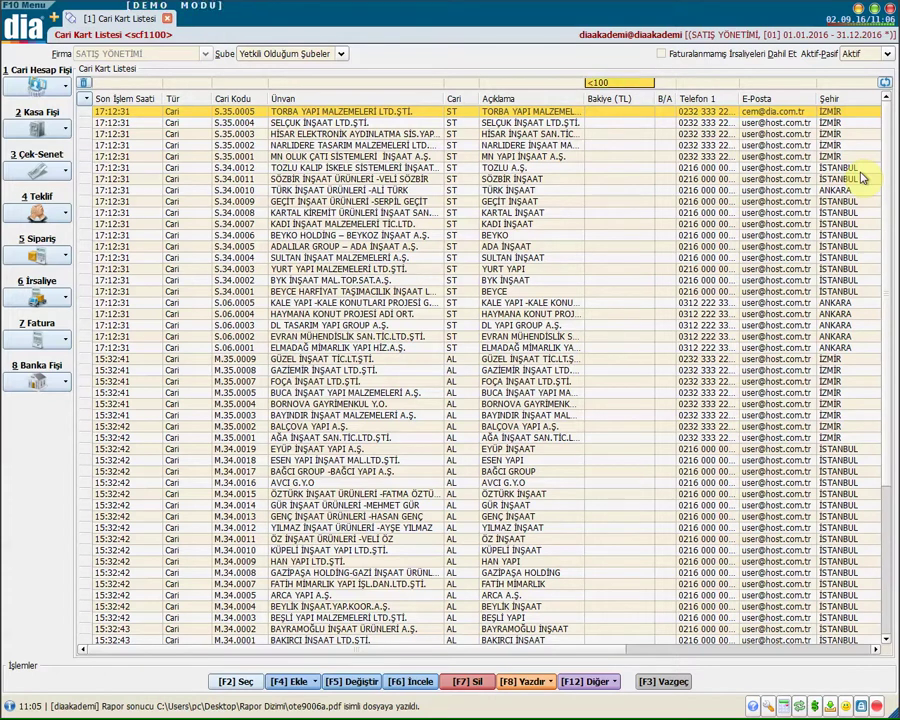
pyautogui.press('Delete')
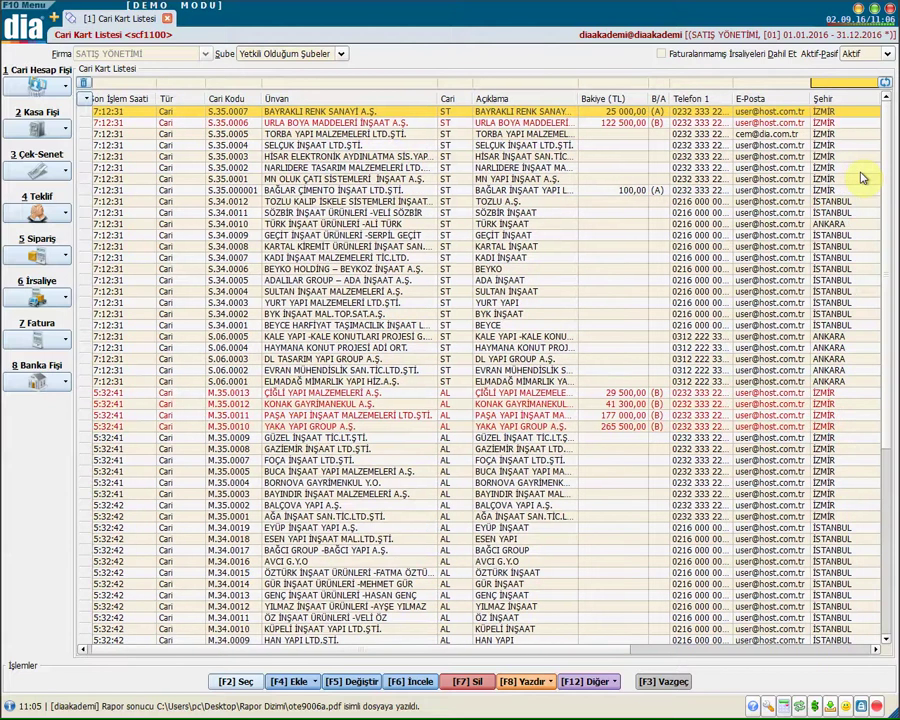
# - Enter İst|İzm as the Şehir filter to match either of the two cities
pyautogui.write('İst')
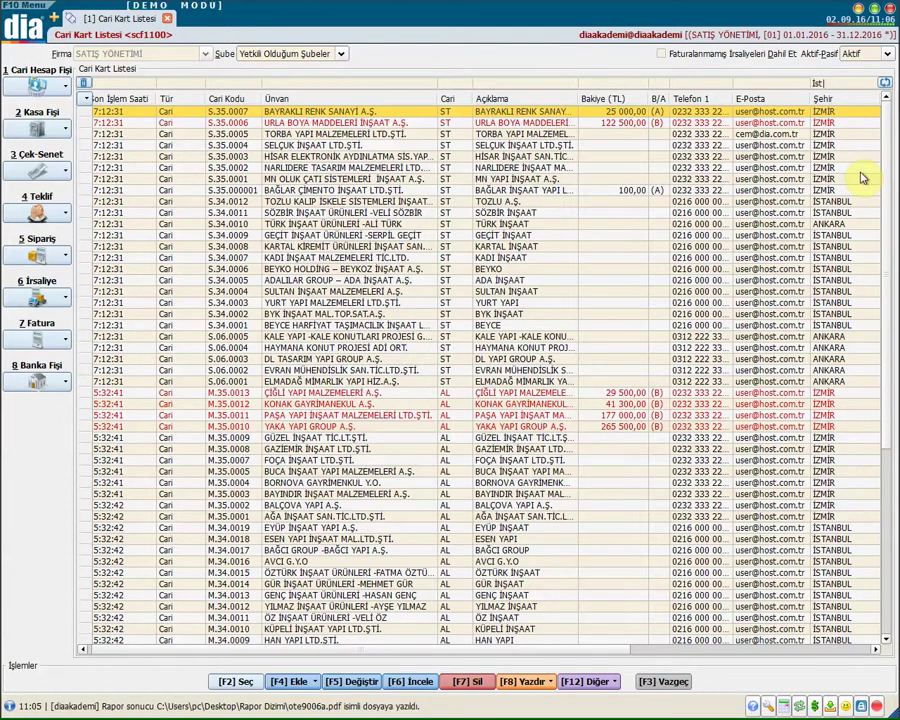
pyautogui.write('|İzm')
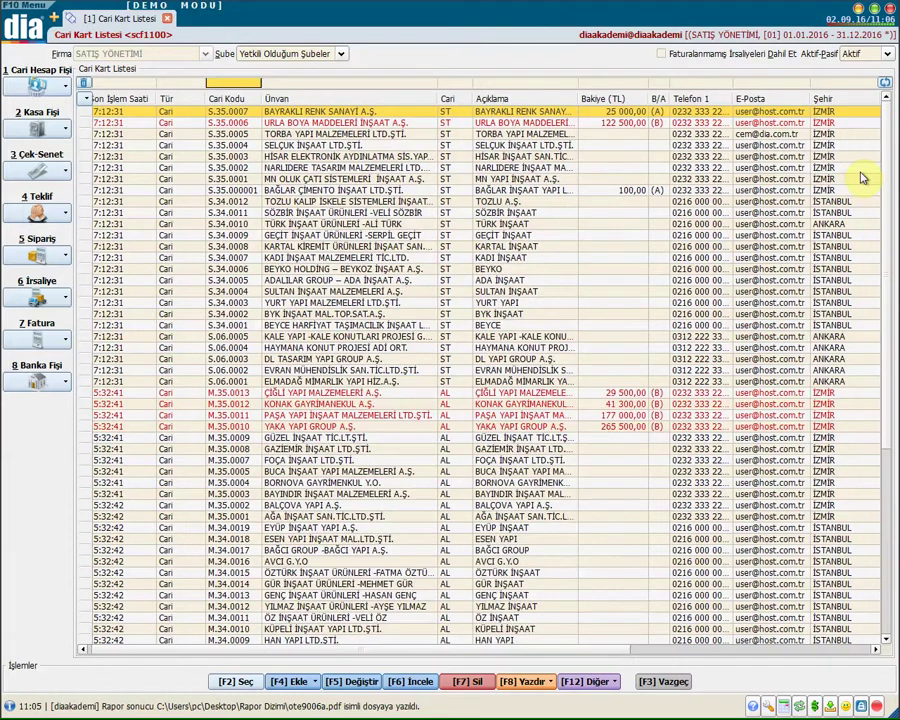
# - Filter Cari Kodu by a colon-separated range of account codes with the column widened to fit it, and clear the filter
pyautogui.write('s.34.0010:s.34.0015')
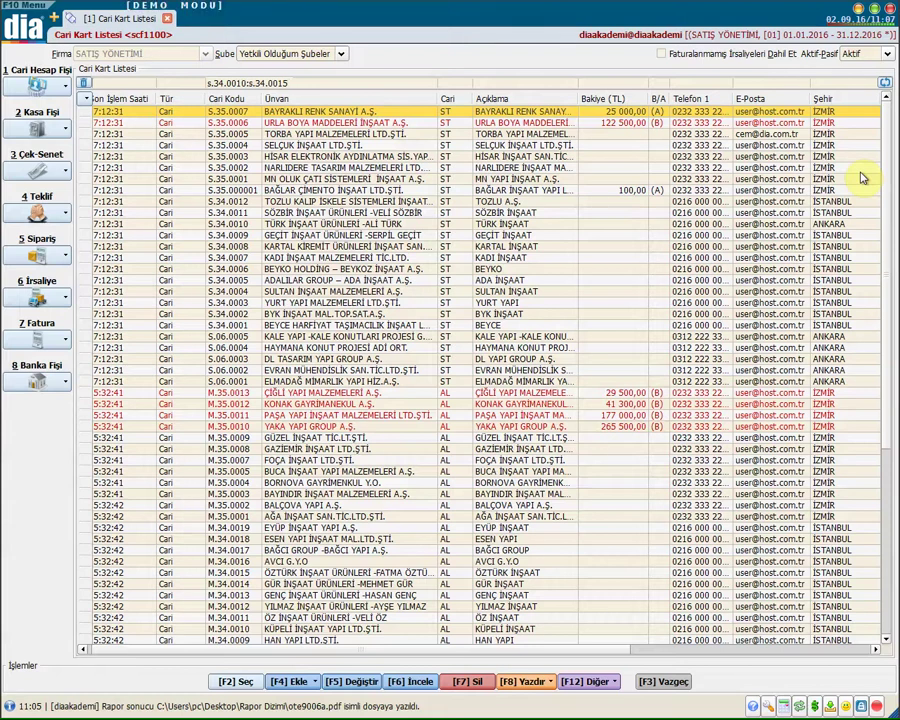
pyautogui.press('Return')
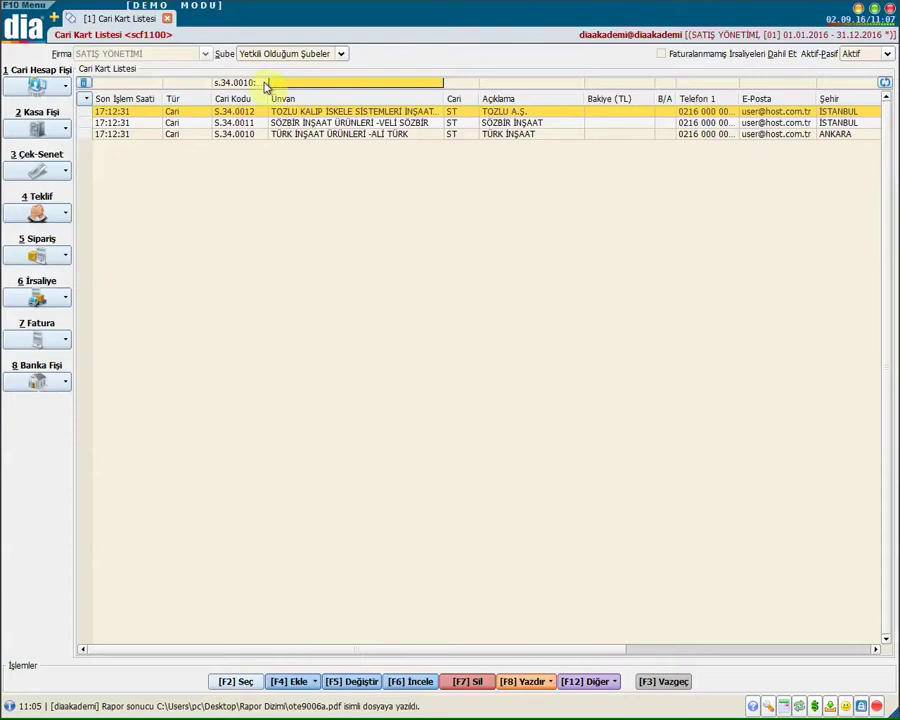
pyautogui.moveTo(268, 90); pyautogui.dragTo(303, 98)
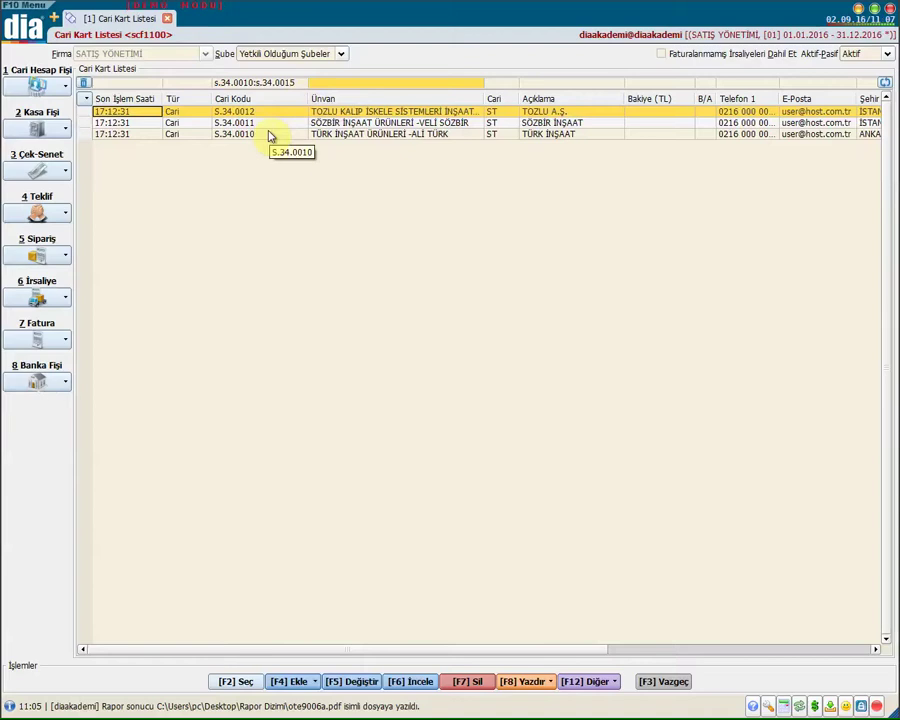
pyautogui.press('Escape')
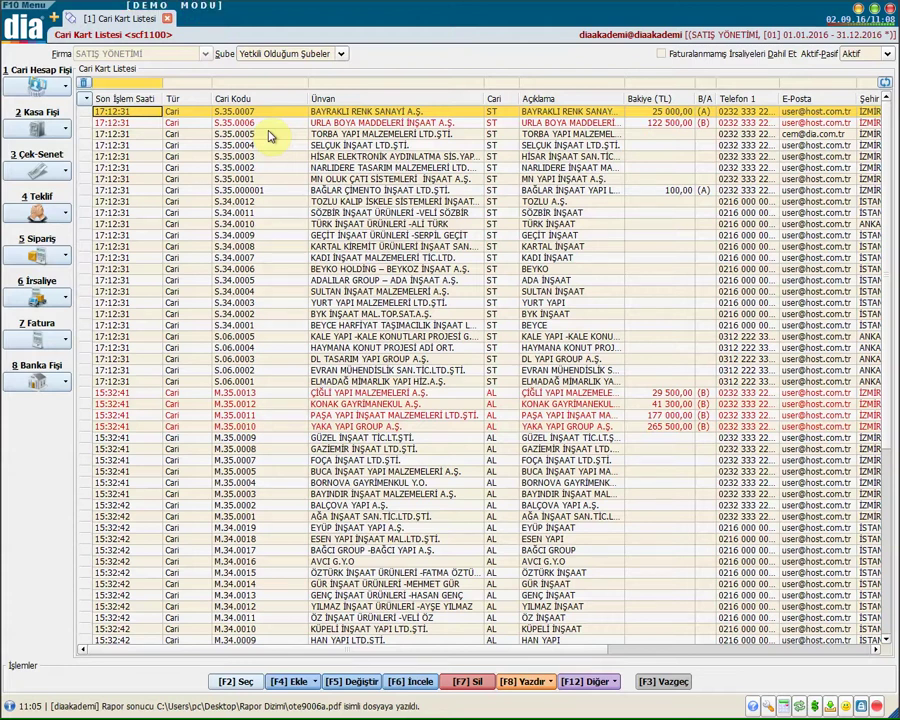
# - Filter the Ünvan column with d: to find titles by their initial letter, and clear the filter
pyautogui.press('Right')
pyautogui.press('Right')
pyautogui.press('Right')
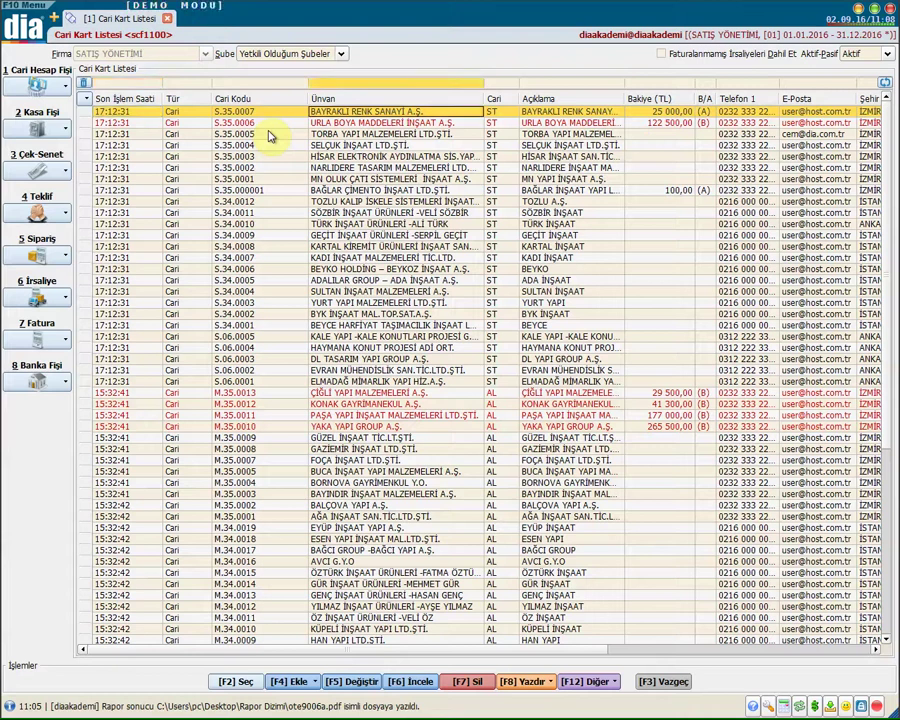
pyautogui.press('Up')
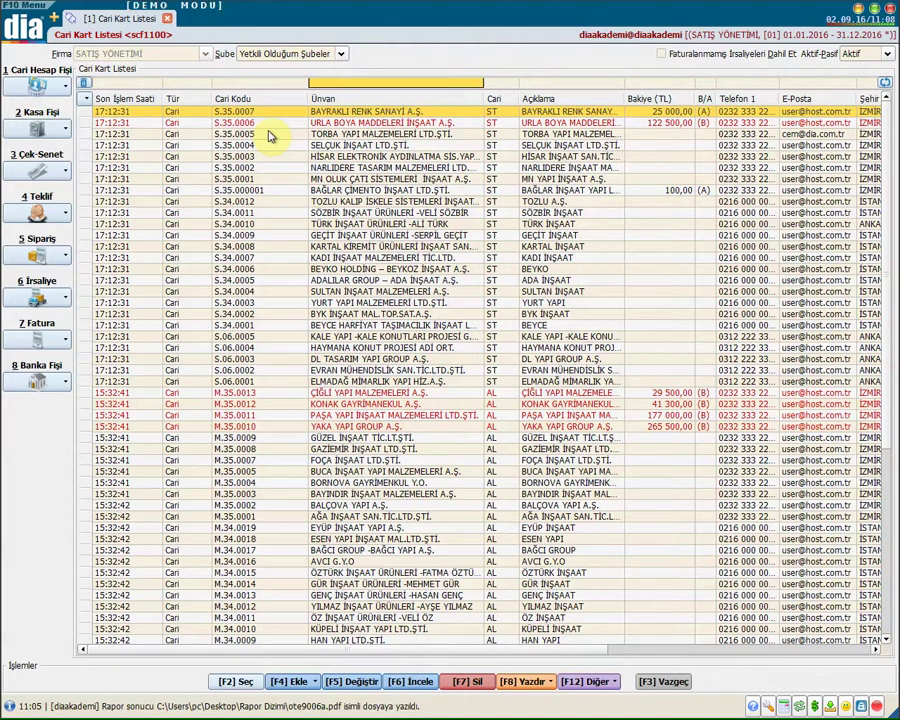
pyautogui.write('d:')
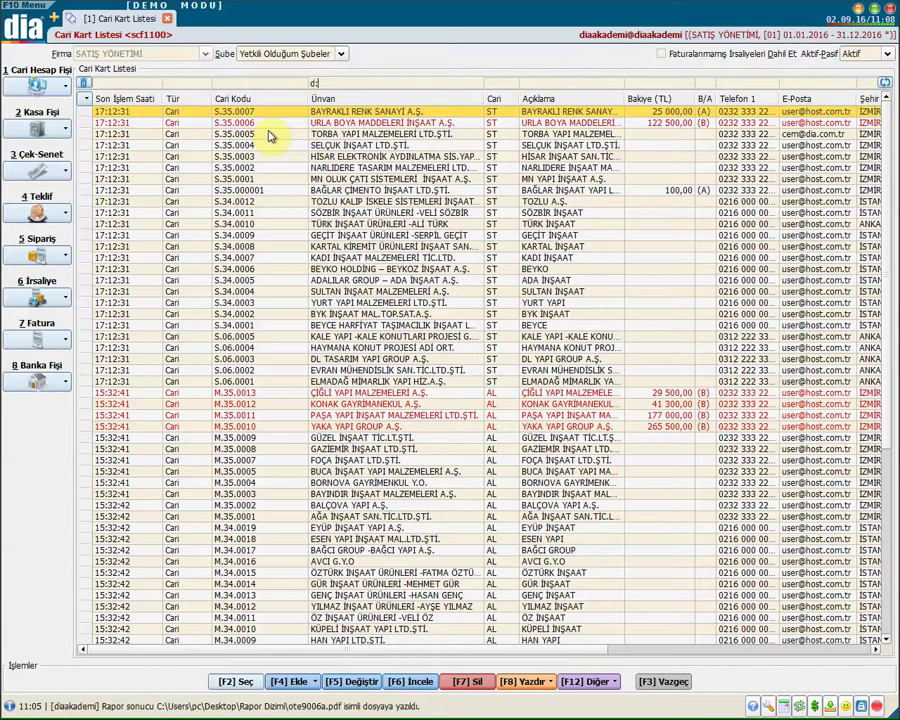
pyautogui.press('Return')
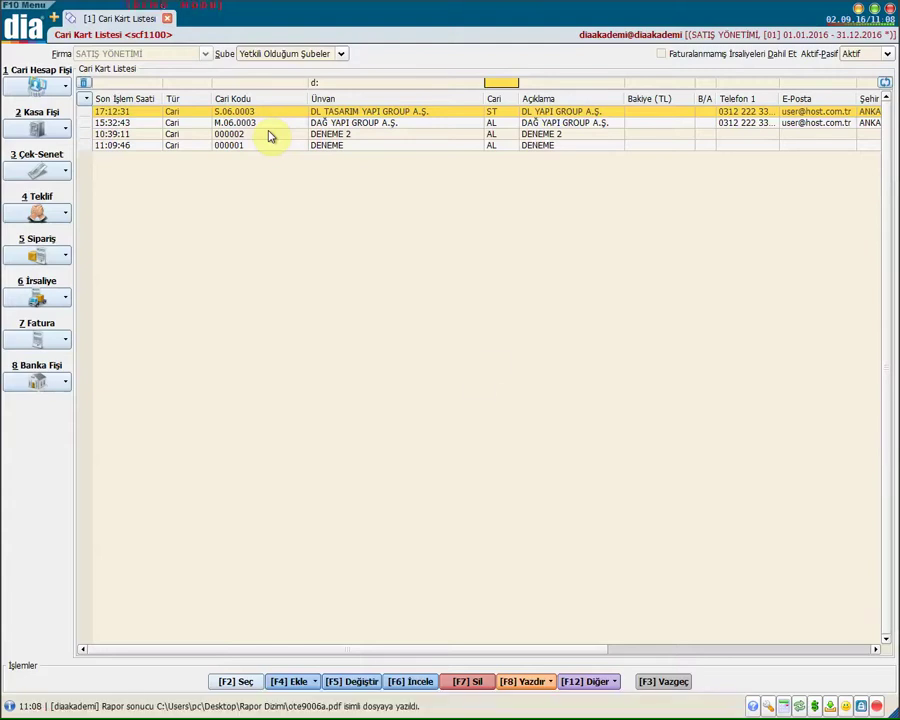
pyautogui.press('Escape')
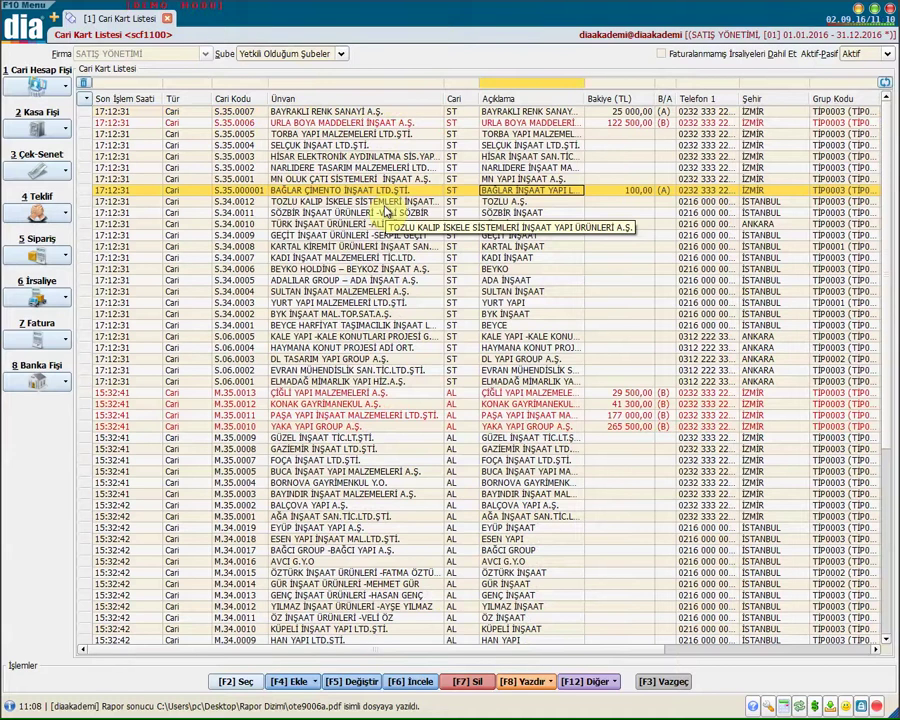
# - Move through the account list to the Cari Kodu cell of the KARTAL KİREMİT ÜRÜNLERİ row and mark that row as selected
pyautogui.press('Up')
pyautogui.press('Up')
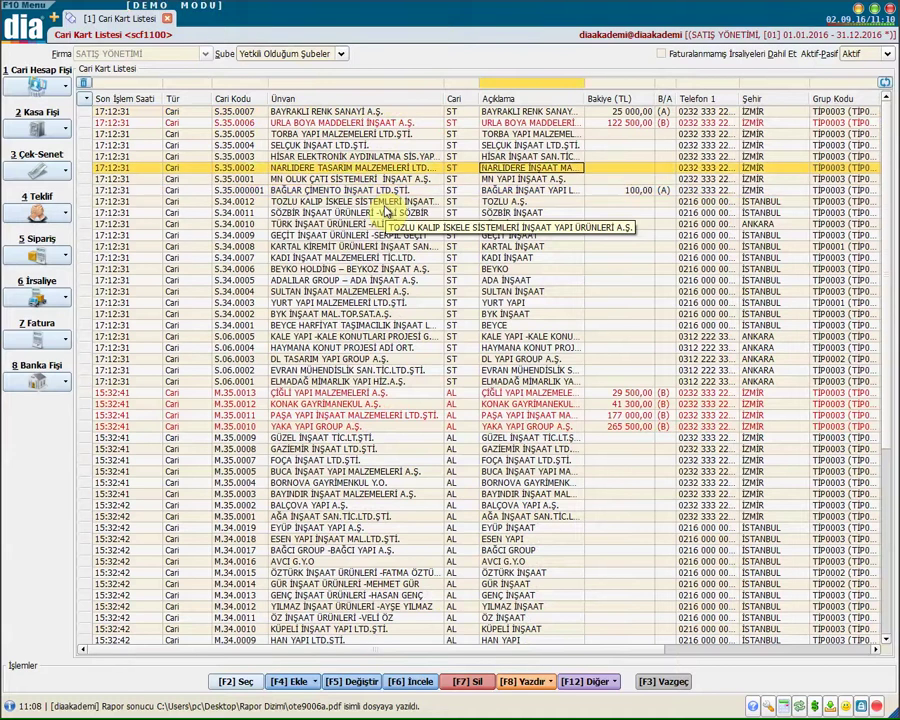
pyautogui.press('Left')
pyautogui.press('Left')
pyautogui.press('Down')
pyautogui.press('Down')
pyautogui.press('Down')
pyautogui.press('Down')
pyautogui.press('Down')
pyautogui.press('Down')
pyautogui.press('Down')
pyautogui.press('Down')
pyautogui.press('Down')
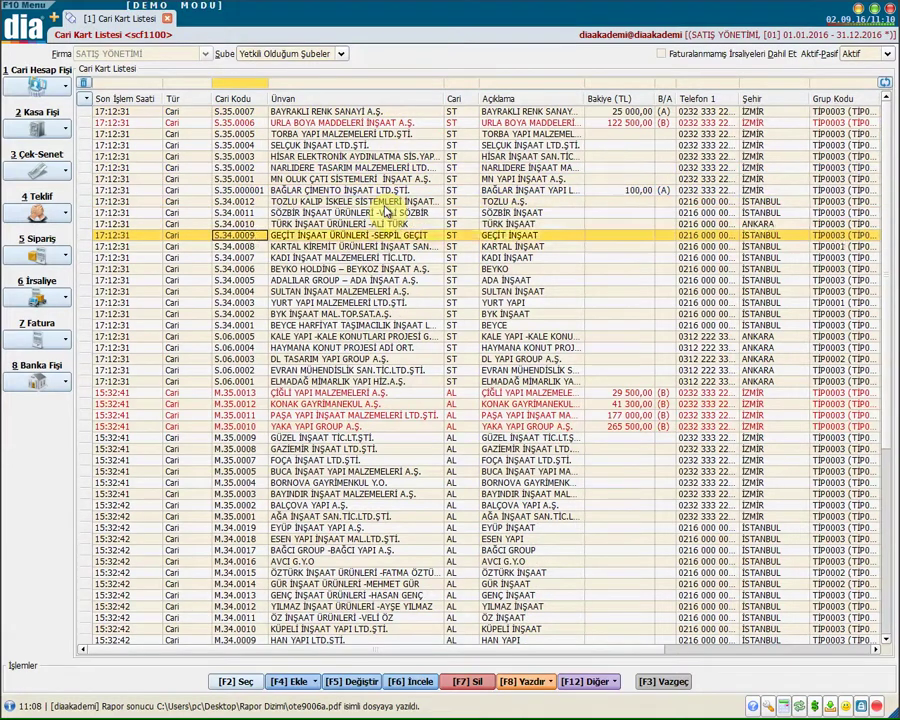
pyautogui.press('Up')
pyautogui.press('Up')
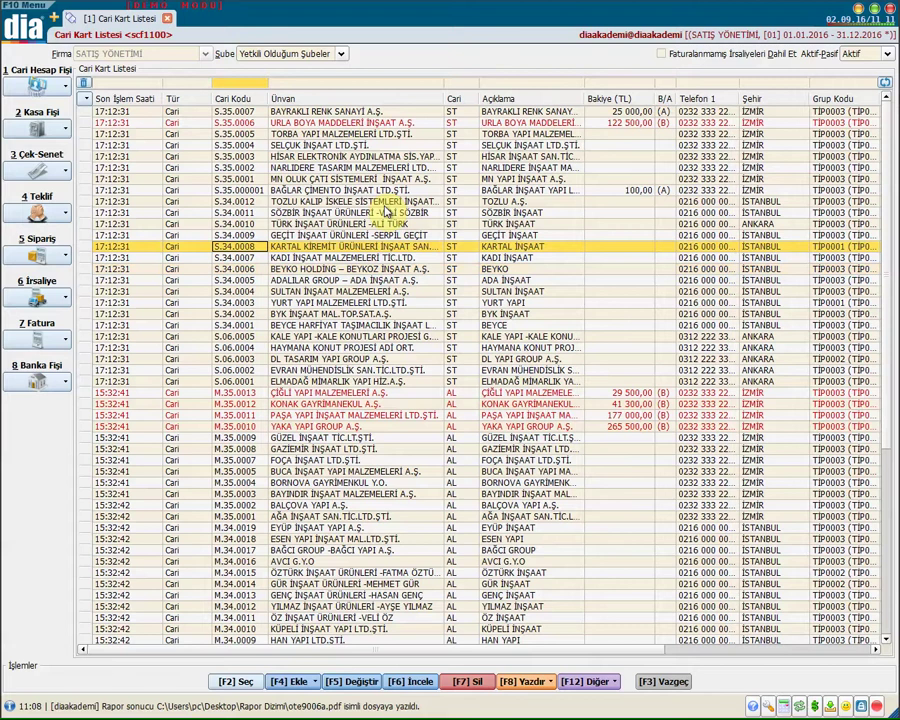
pyautogui.press('space')
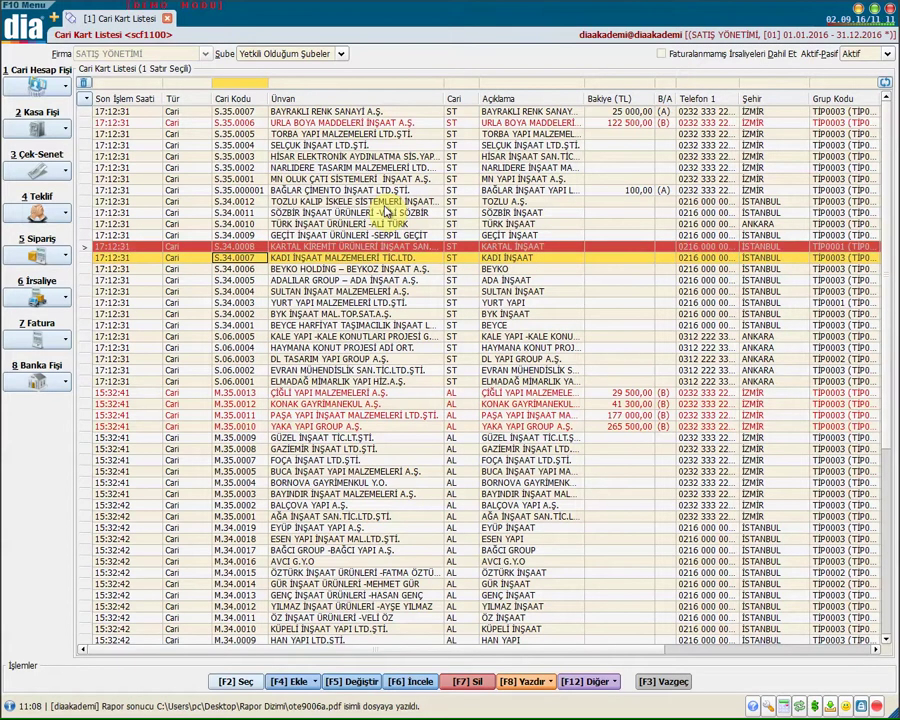
# - Open the KADI İNŞAAT MALZEMELERİ account card for editing, show its Yetkililer section and save the card
pyautogui.press('F5')
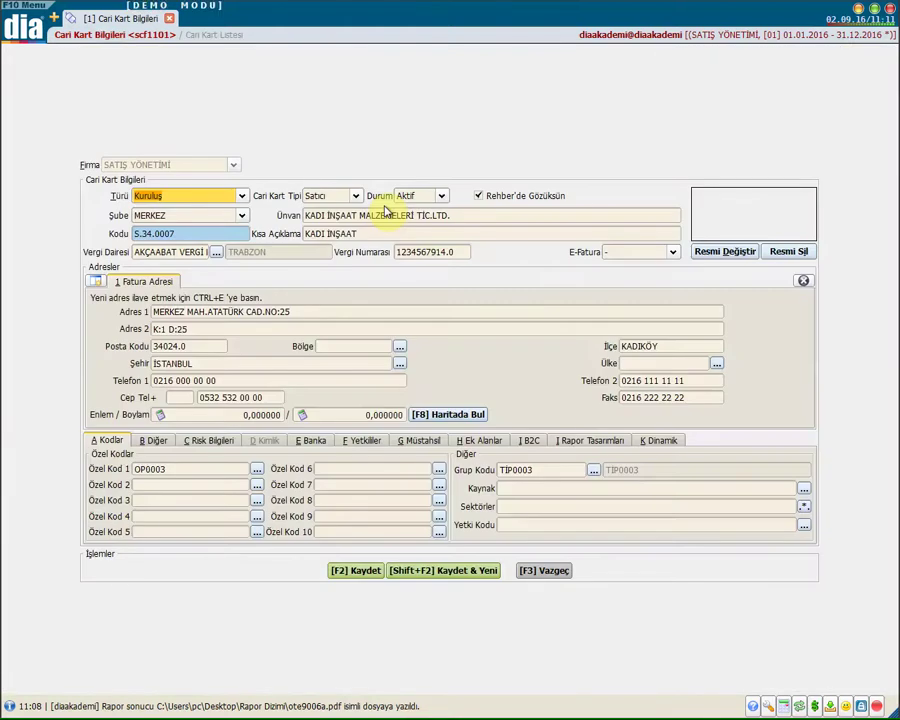
pyautogui.hotkey('alt', 'f')
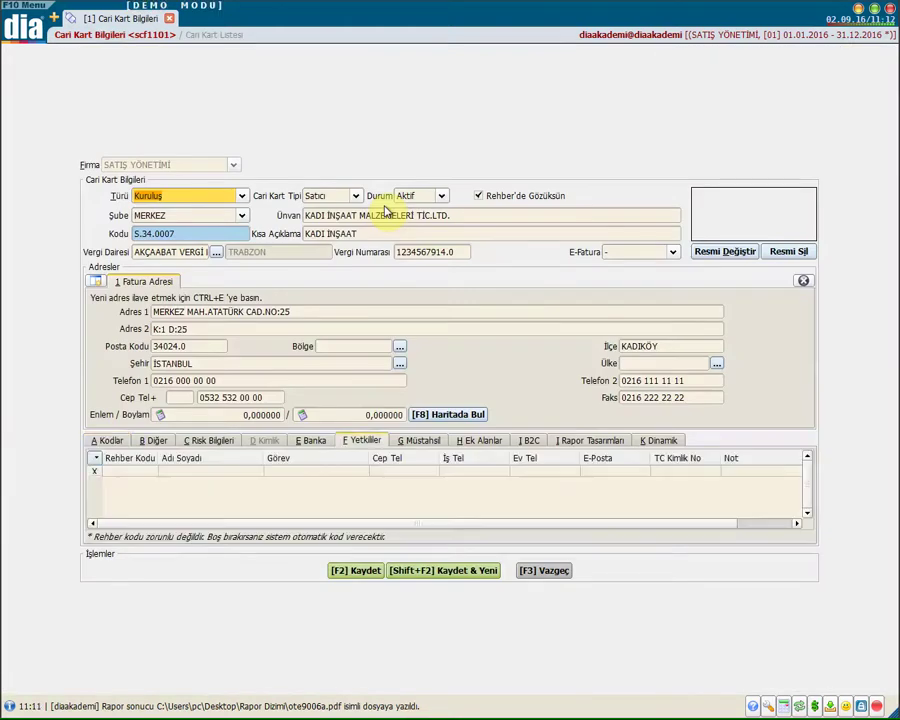
pyautogui.press('F2')
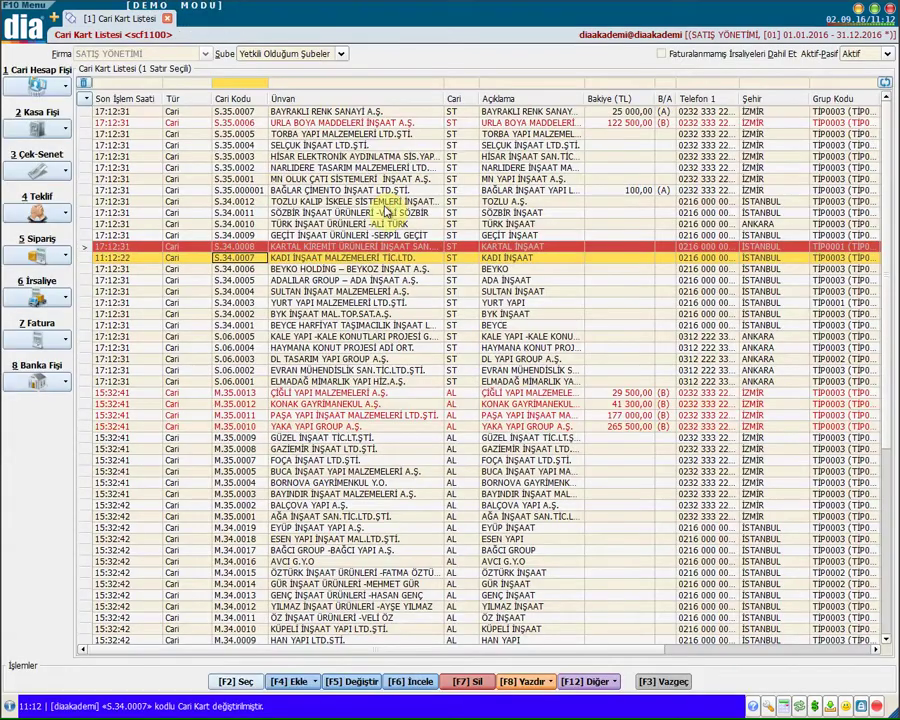
# - Check the add options, view the ADALILAR GROUP – ADA İNŞAAT A.Ş. account card in read-only mode and close it
pyautogui.click(330, 281)
pyautogui.press('F4')
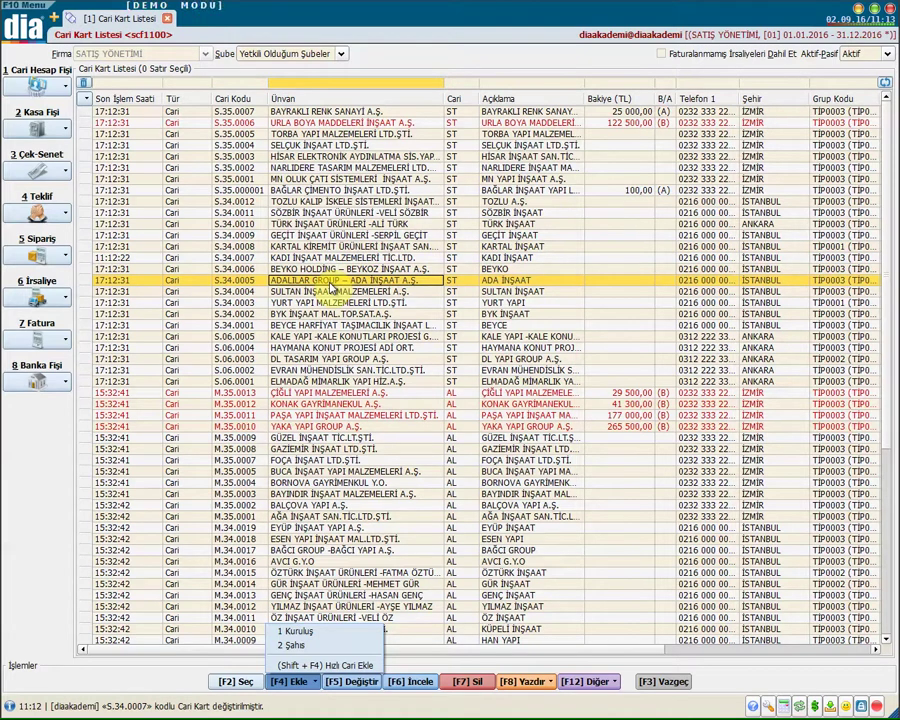
pyautogui.press('Down')
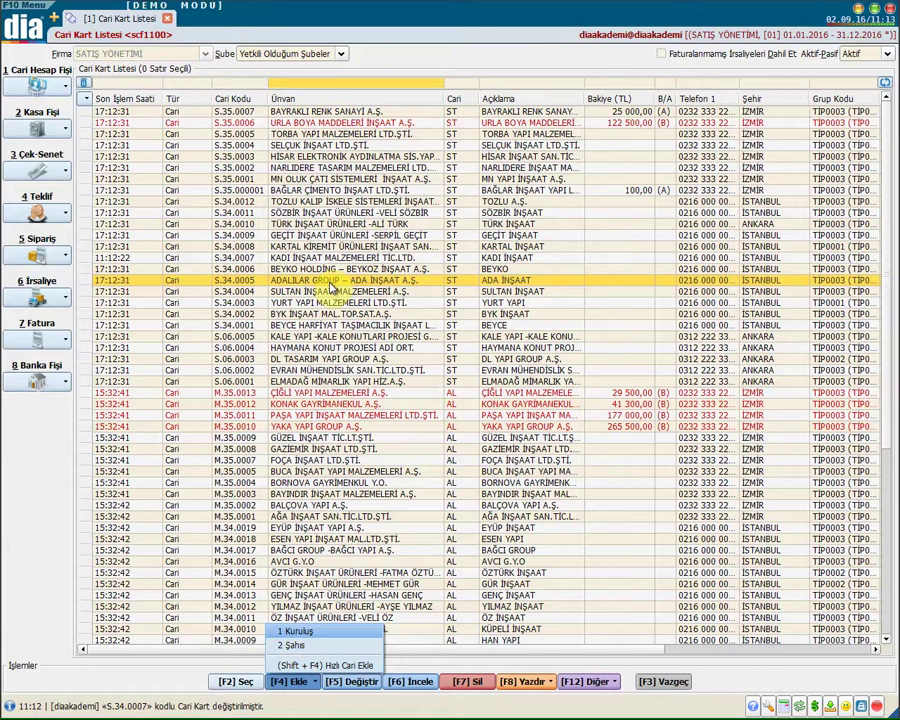
pyautogui.press('F6')
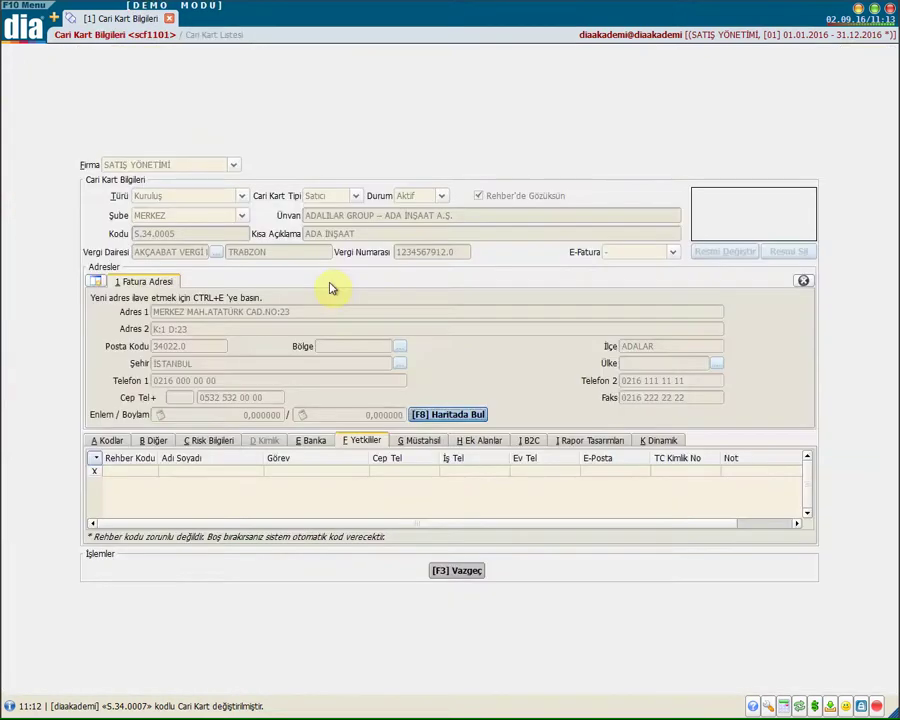
pyautogui.press('F3')
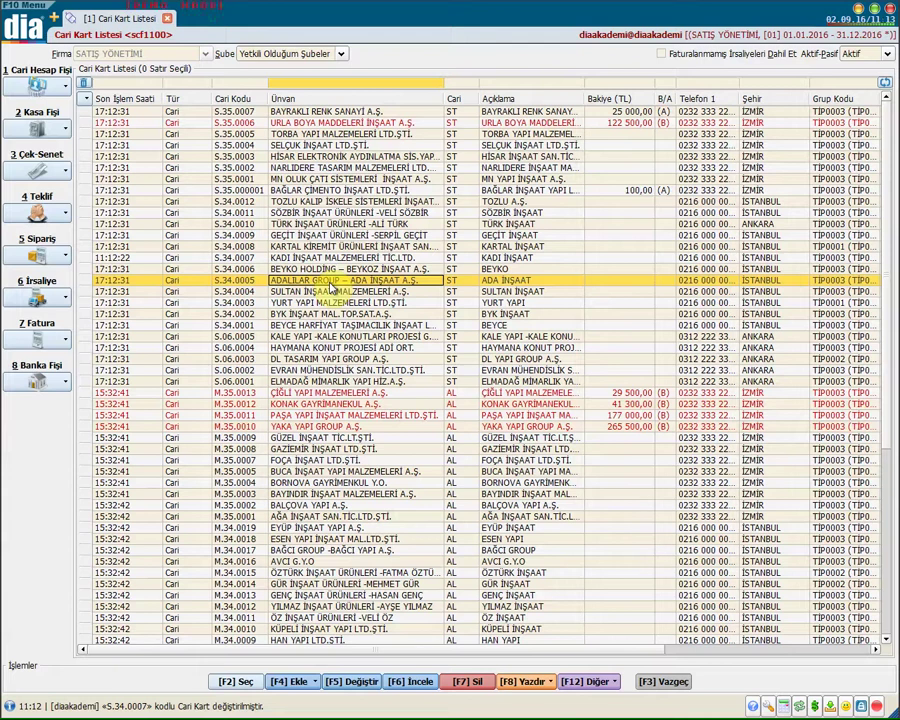
# - Examine the print options for the account, from Cari Hesap Ekstresi through Listeyi Yazdır to Dosyaya Gönder
pyautogui.press('F8')
pyautogui.press('Up')
pyautogui.press('Up')
pyautogui.press('Up')
pyautogui.press('Up')
pyautogui.press('Up')
pyautogui.press('Up')
pyautogui.press('Up')
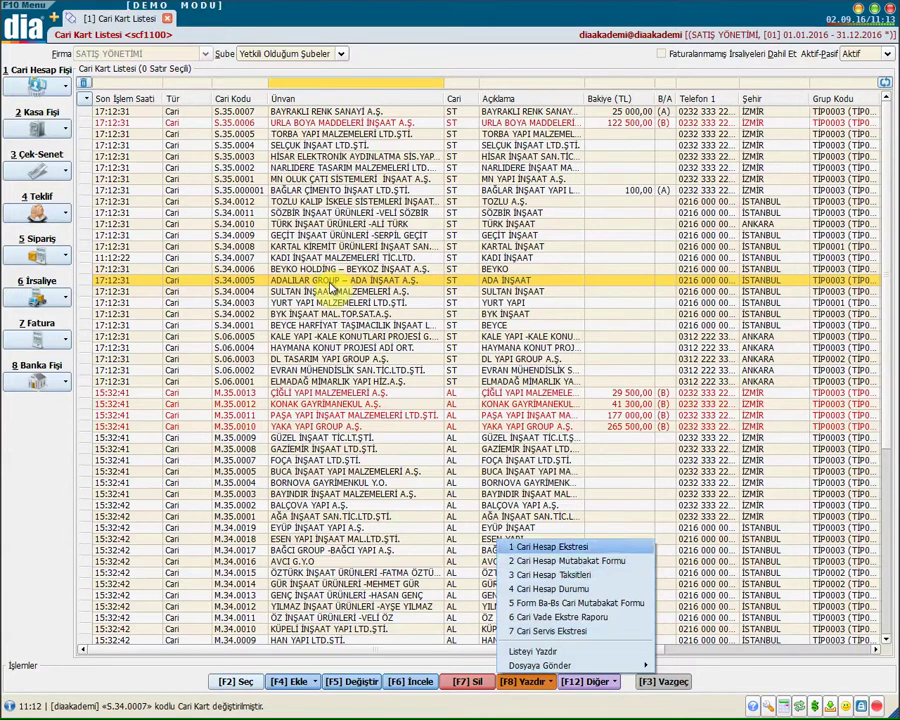
pyautogui.press('Down')
pyautogui.press('Down')
pyautogui.press('Up')
pyautogui.press('Up')
pyautogui.press('Down')
pyautogui.press('Down')
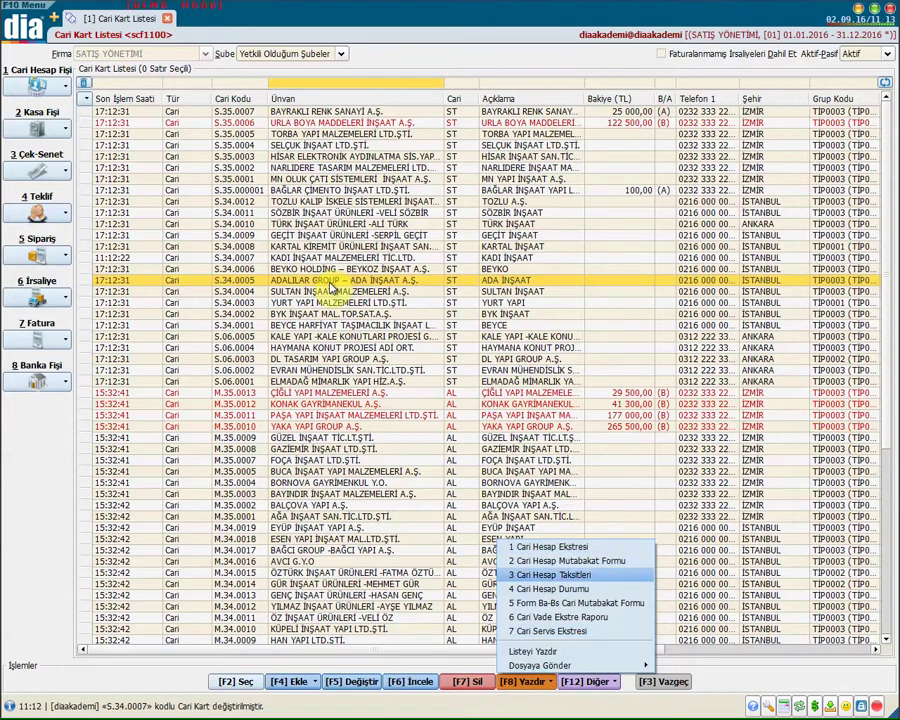
pyautogui.press('Down')
pyautogui.press('Down')
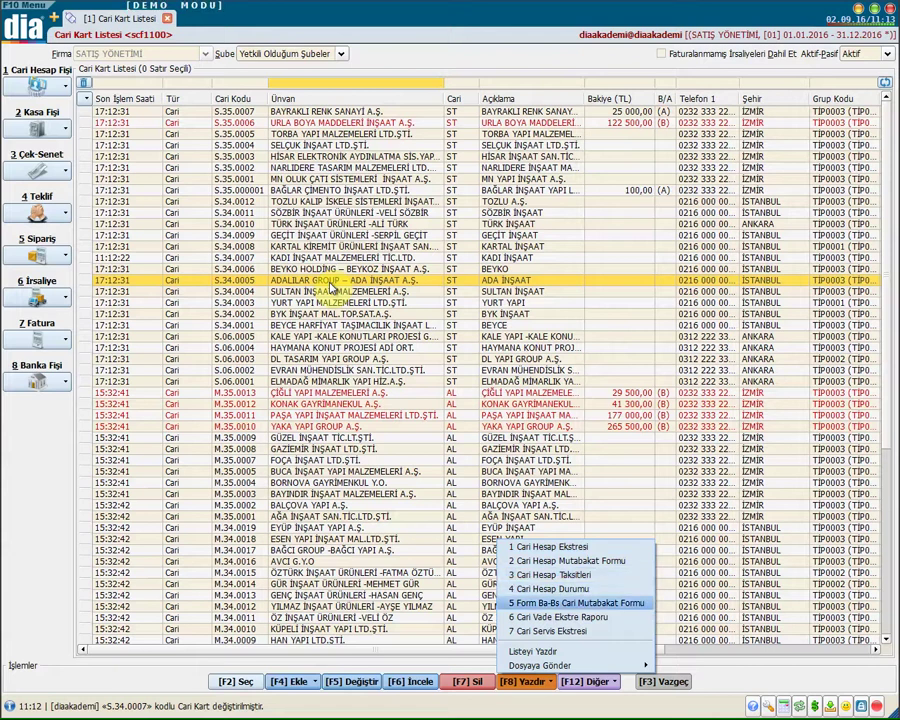
pyautogui.press('Down')
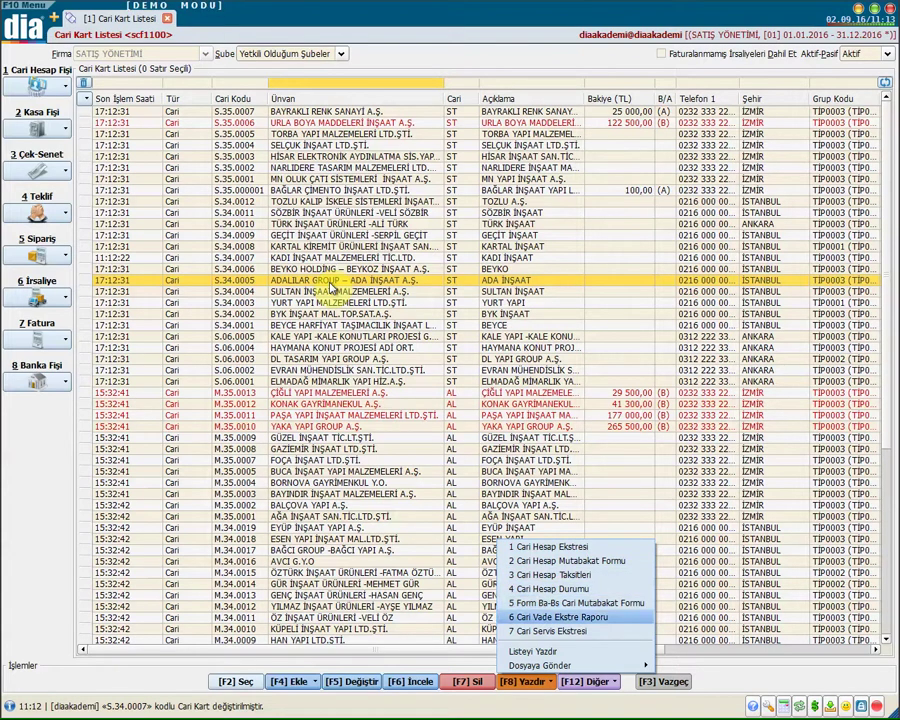
pyautogui.press('Down')
pyautogui.press('Down')
pyautogui.press('Down')
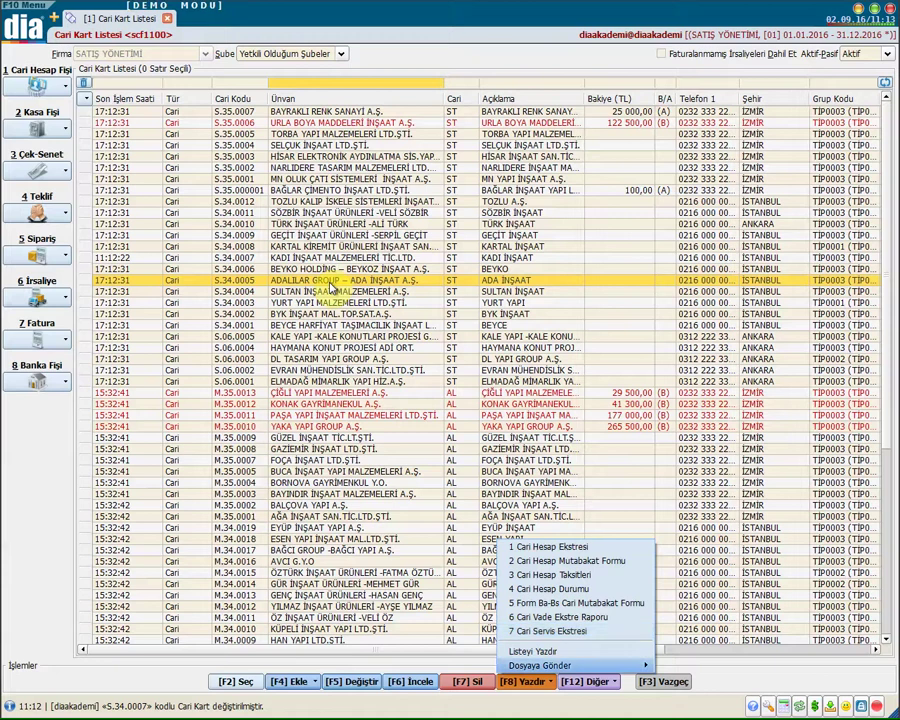
pyautogui.press('Down')
pyautogui.press('Down')
pyautogui.press('Down')
pyautogui.press('Down')
pyautogui.press('Down')
pyautogui.press('Down')
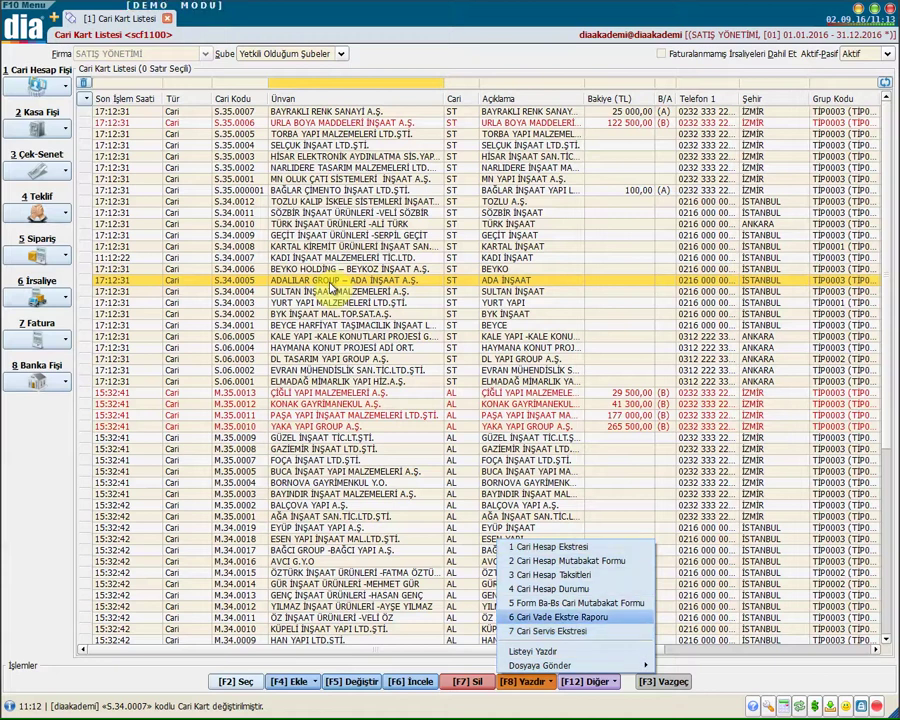
pyautogui.press('Down')
pyautogui.press('Down')
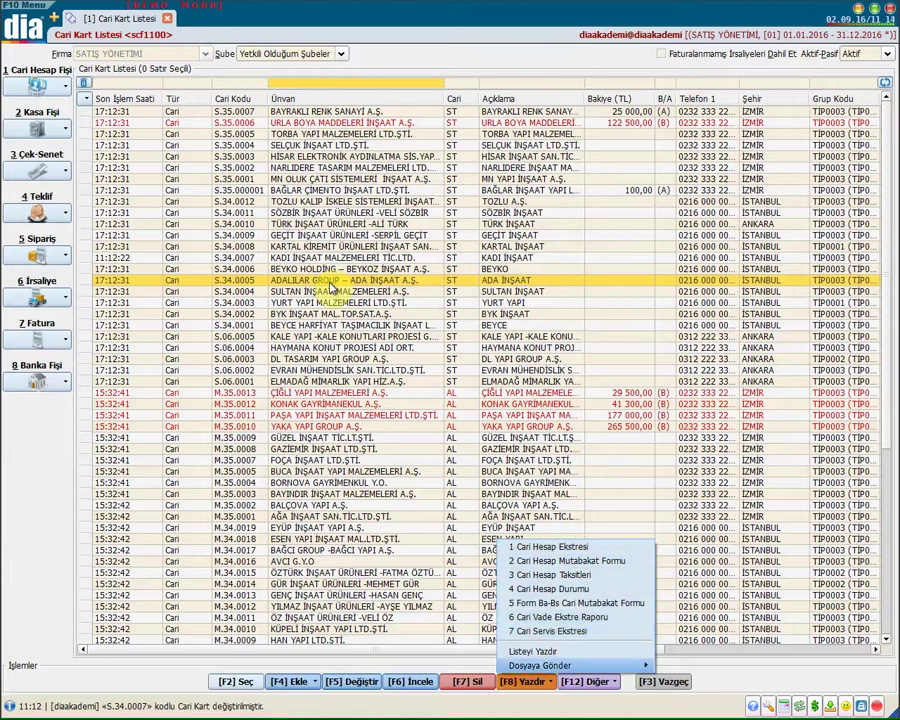
# - Review the Dosyaya Gönder export formats: XLS, TXT, HTML and PDF
pyautogui.press('Right')
pyautogui.press('Down')
pyautogui.press('Down')
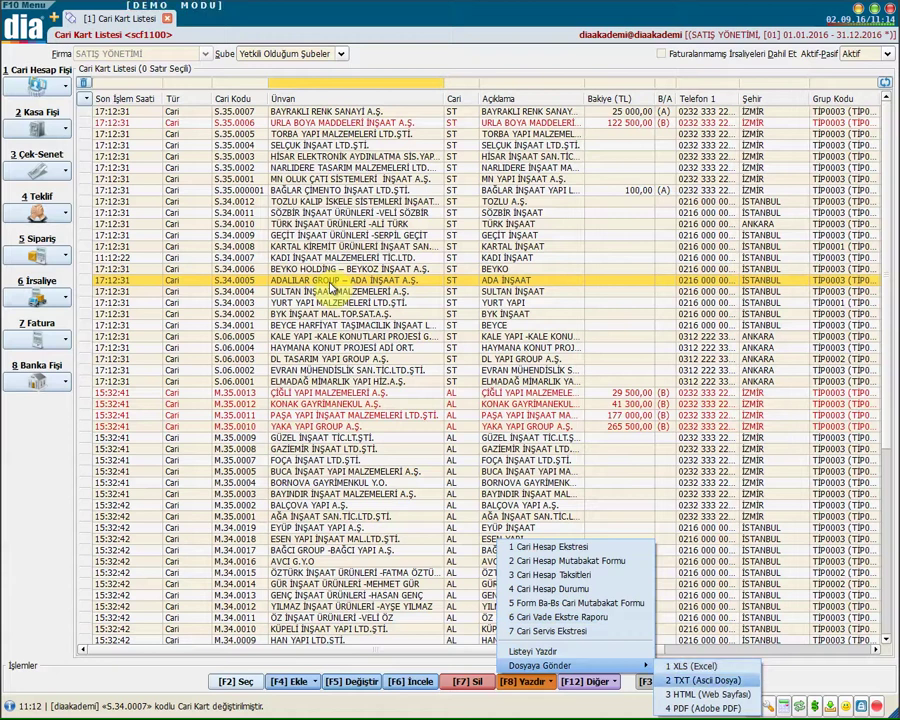
pyautogui.press('Down')
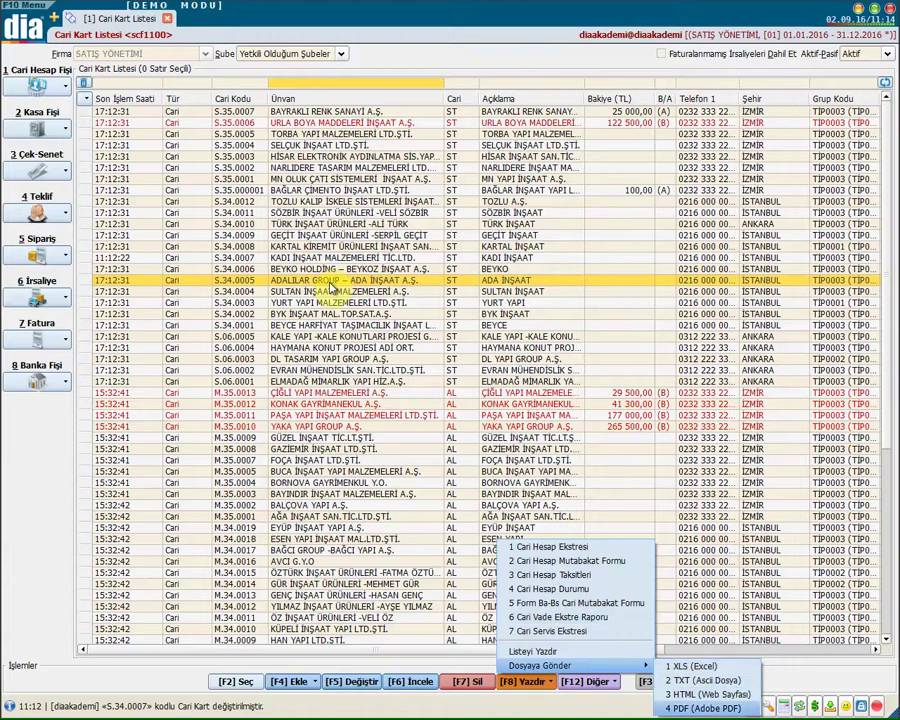
pyautogui.press('Up')
pyautogui.press('Up')
pyautogui.press('Up')
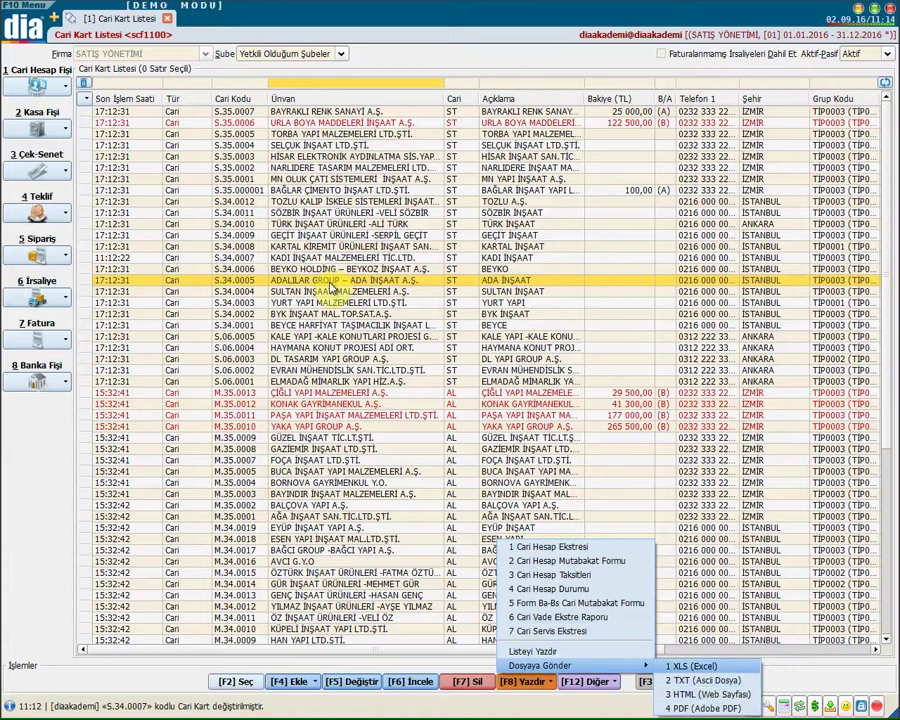
# - Examine the Diğer operations available for the account, such as Kayıt Tarihçesi, Borç-Alacak Eşleştirme and Cari Hesap Durumu
pyautogui.press('F12')
pyautogui.press('Up')
pyautogui.press('Up')
pyautogui.press('Up')
pyautogui.press('Up')
pyautogui.press('Up')
pyautogui.press('Up')
pyautogui.press('Up')
pyautogui.press('Up')
pyautogui.press('Up')
pyautogui.press('Up')
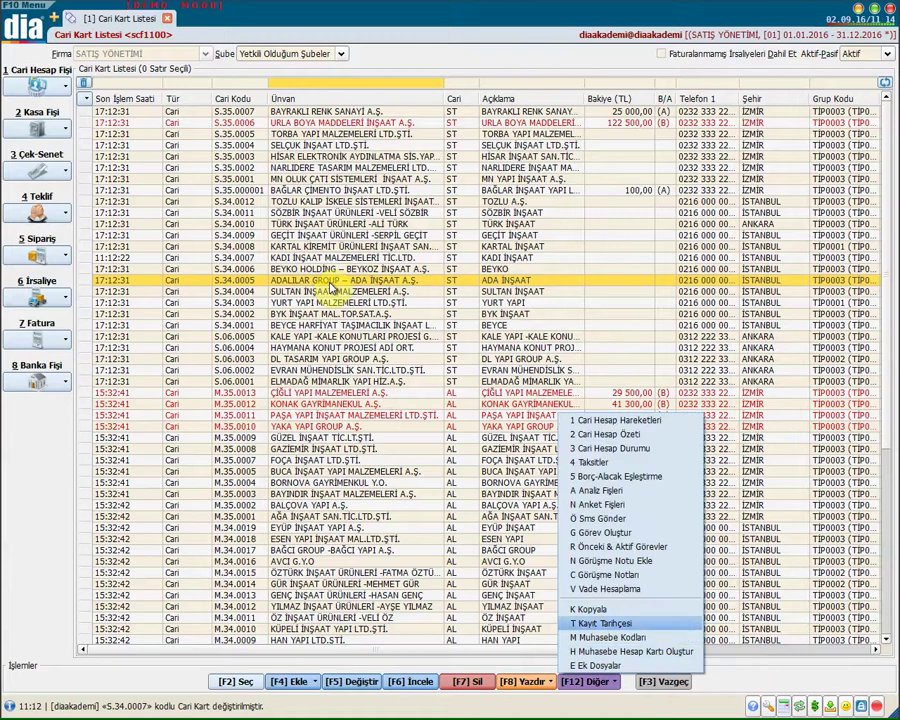
pyautogui.press('Up')
pyautogui.press('Up')
pyautogui.press('Up')
pyautogui.press('Up')
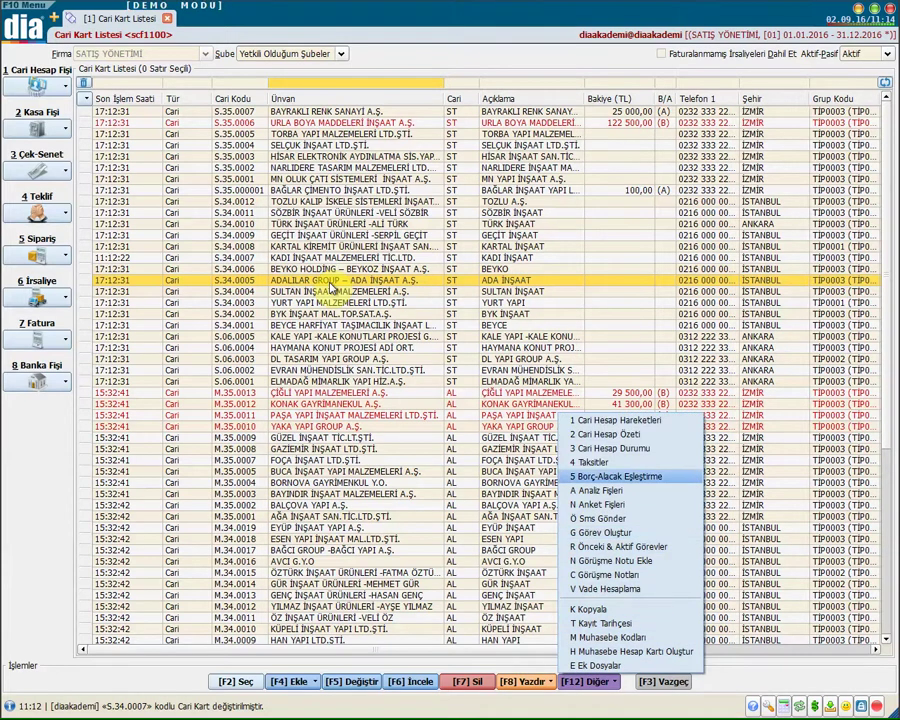
pyautogui.press('Up')
pyautogui.press('Up')
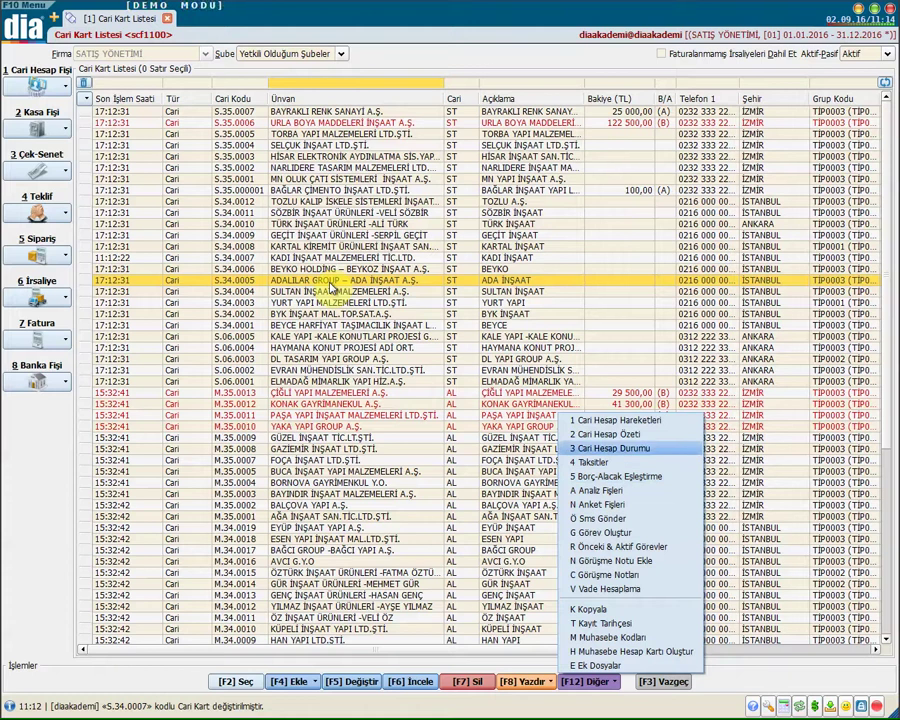
pyautogui.press('Down')
pyautogui.press('Down')
pyautogui.press('Down')
pyautogui.press('Down')
pyautogui.press('Down')
pyautogui.press('Down')
pyautogui.press('Down')
pyautogui.press('Down')
pyautogui.press('Down')
pyautogui.press('Down')
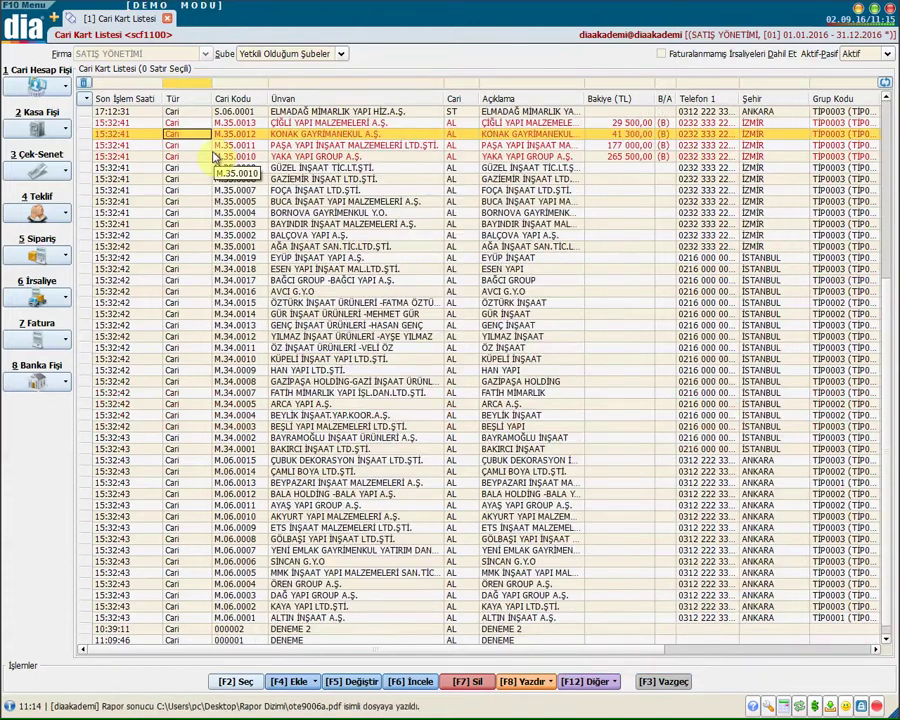
# - Jump to the last row and last column of the Cari Kart Listesi
pyautogui.hotkey('ctrl', 'End')
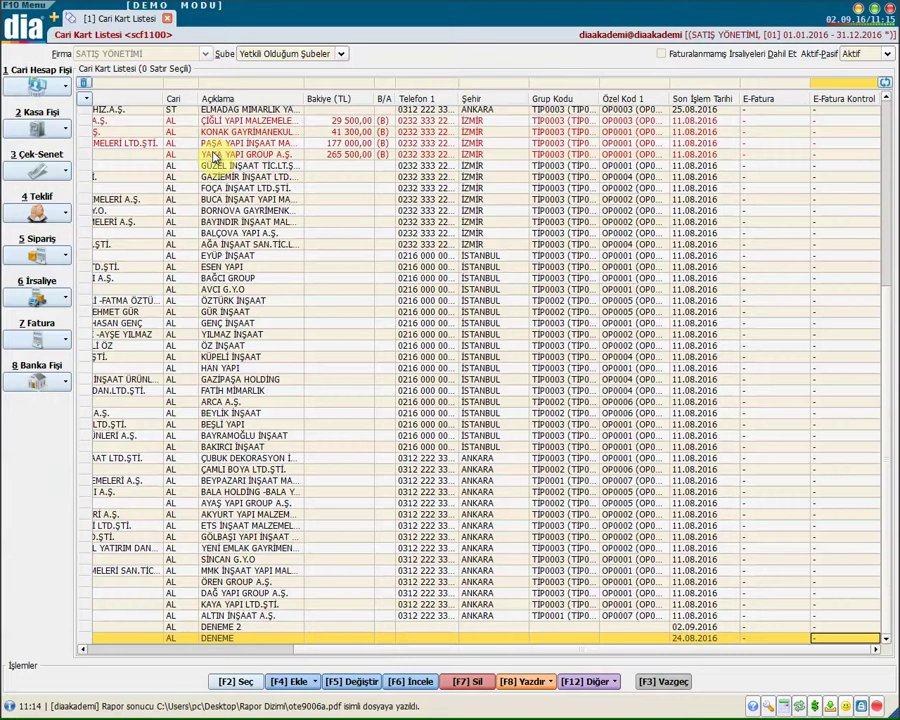
# - In a new DIA tab, search the available screens for stok and open Stok-Malzeme Listesi
pyautogui.press('F10')
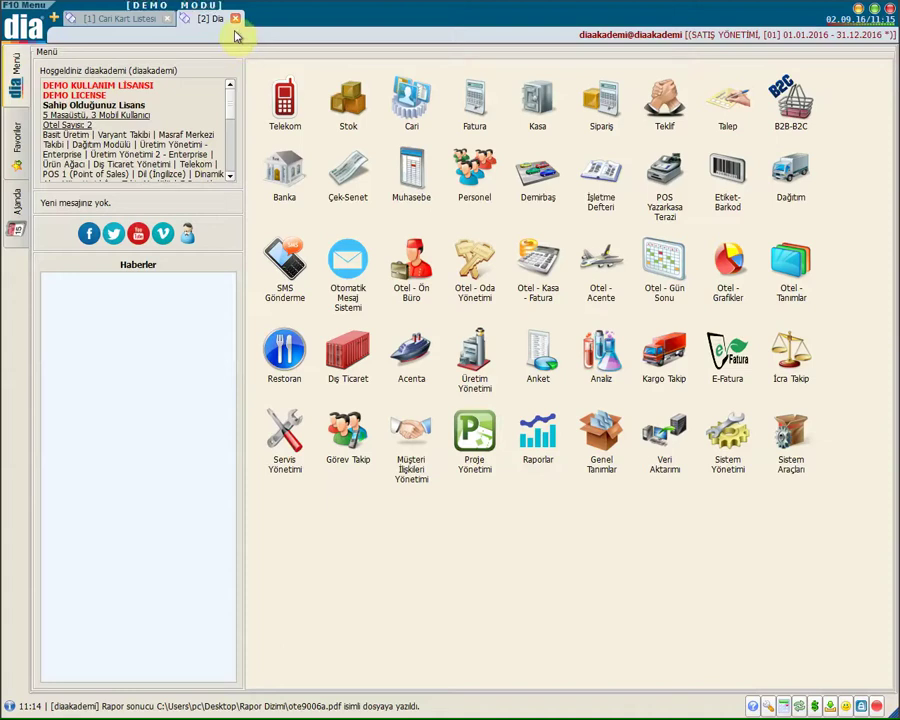
pyautogui.press('F10')
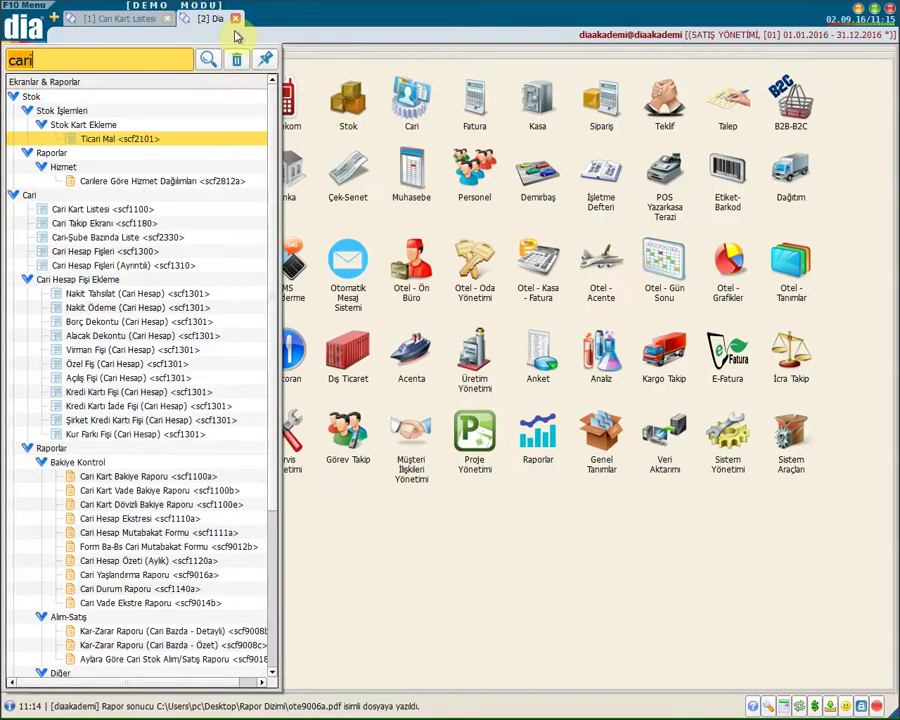
pyautogui.press('BackSpace')
pyautogui.press('BackSpace')
pyautogui.press('BackSpace')
pyautogui.press('BackSpace')
pyautogui.write('stok')
pyautogui.press('Down')
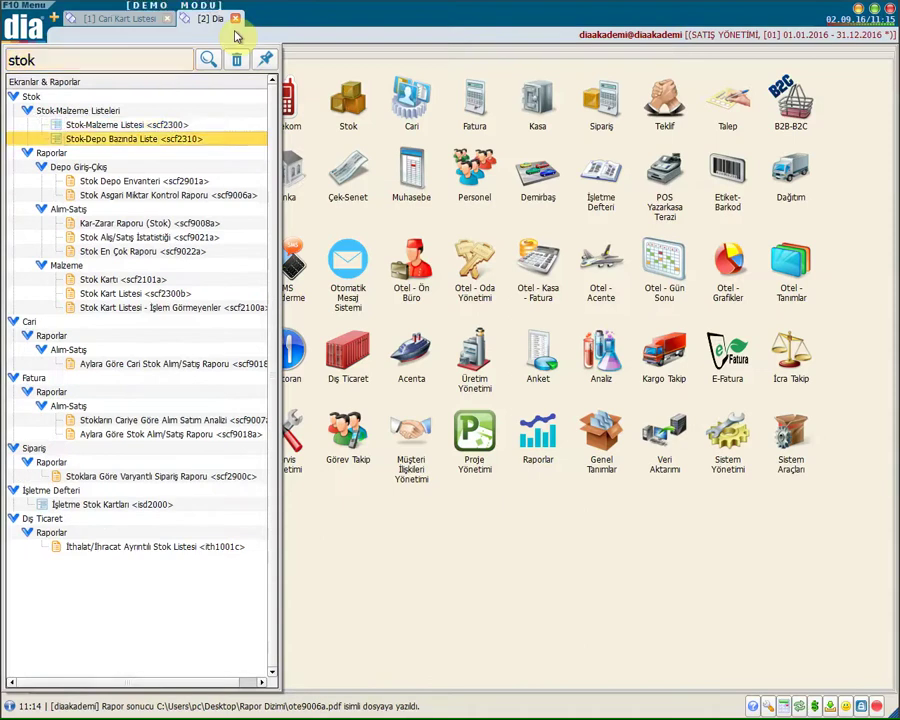
pyautogui.press('Up')
pyautogui.press('Return')
pyautogui.press('Return')
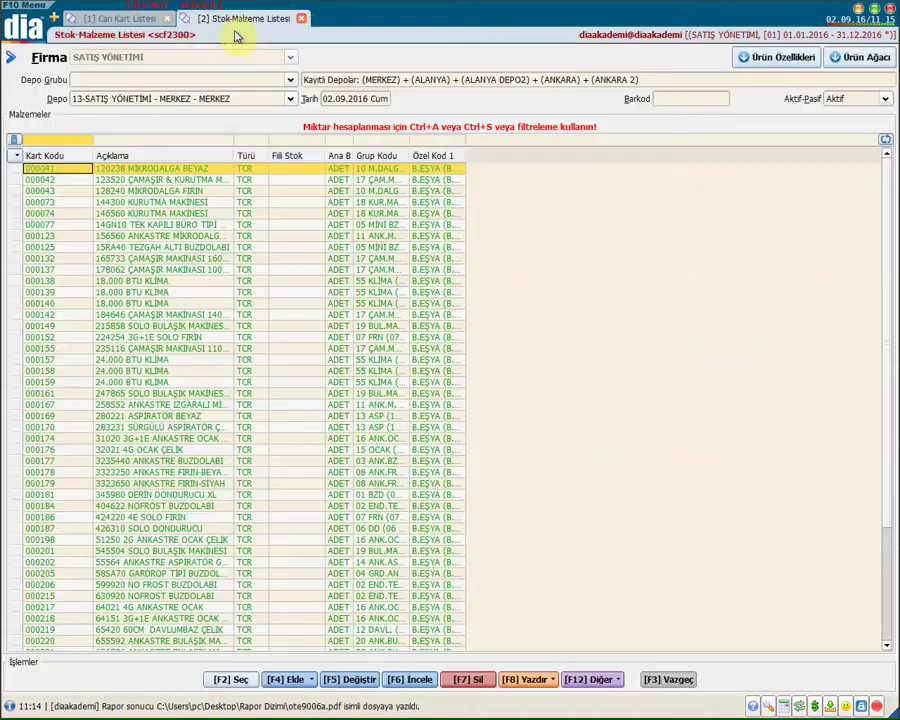
# - Filter the Stok-Malzeme Listesi by Aktif-Pasif status Pasif
pyautogui.hotkey('alt', 'p')
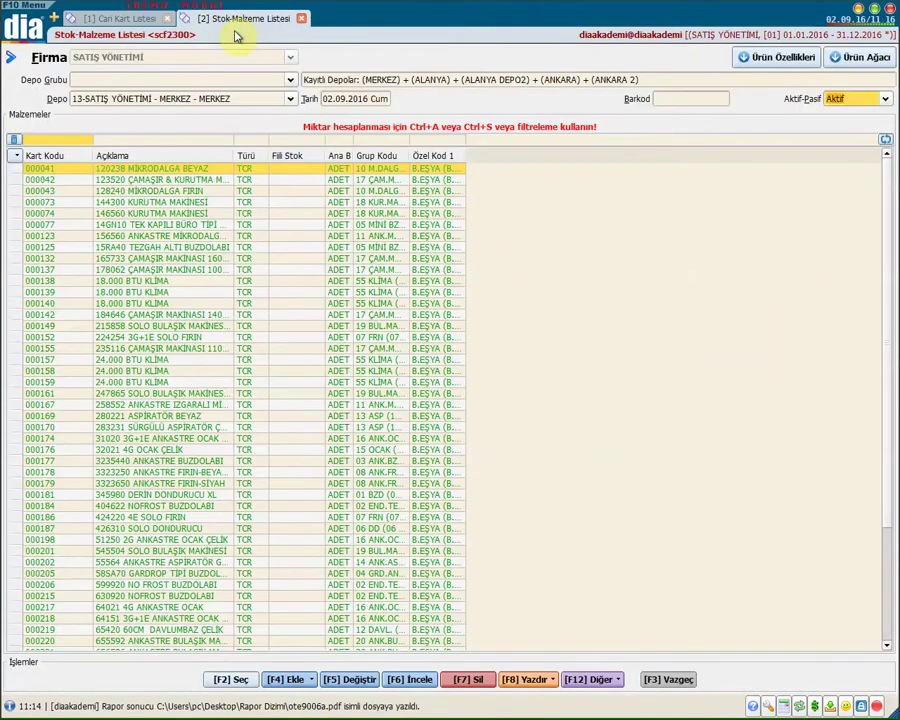
pyautogui.press('space')
pyautogui.press('Down')
pyautogui.press('Down')
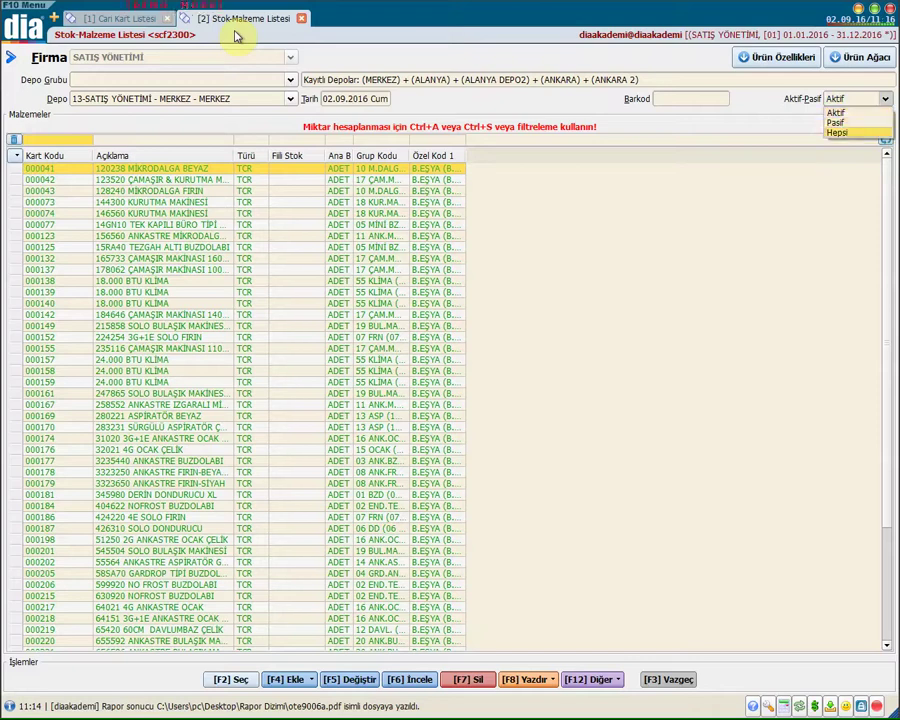
pyautogui.press('Up')
pyautogui.press('Return')
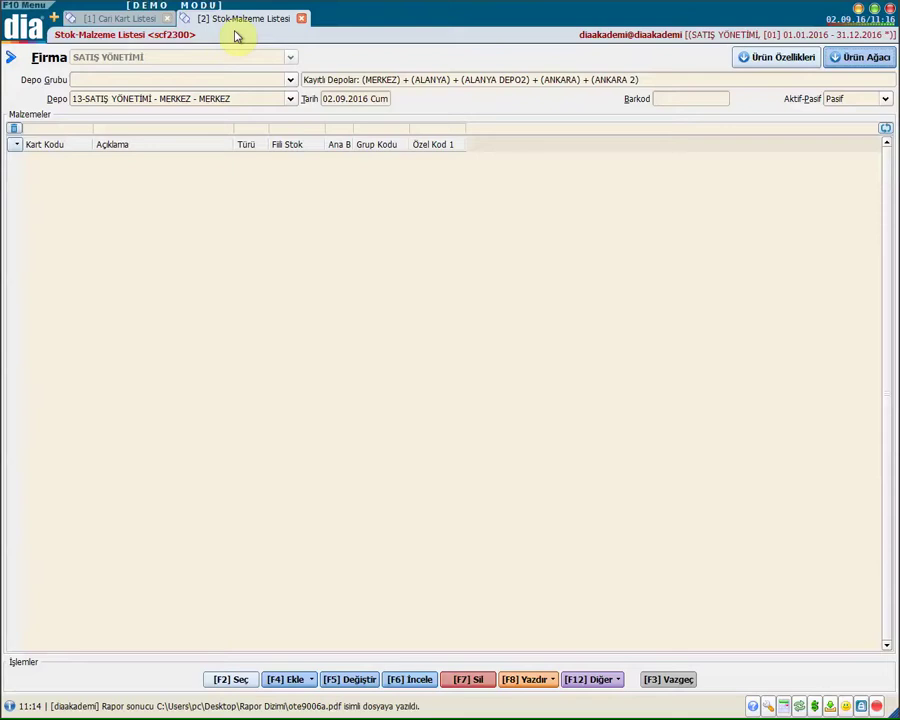
# - Set the Aktif-Pasif filter of the Stok-Malzeme Listesi back to Aktif
pyautogui.press('Tab')
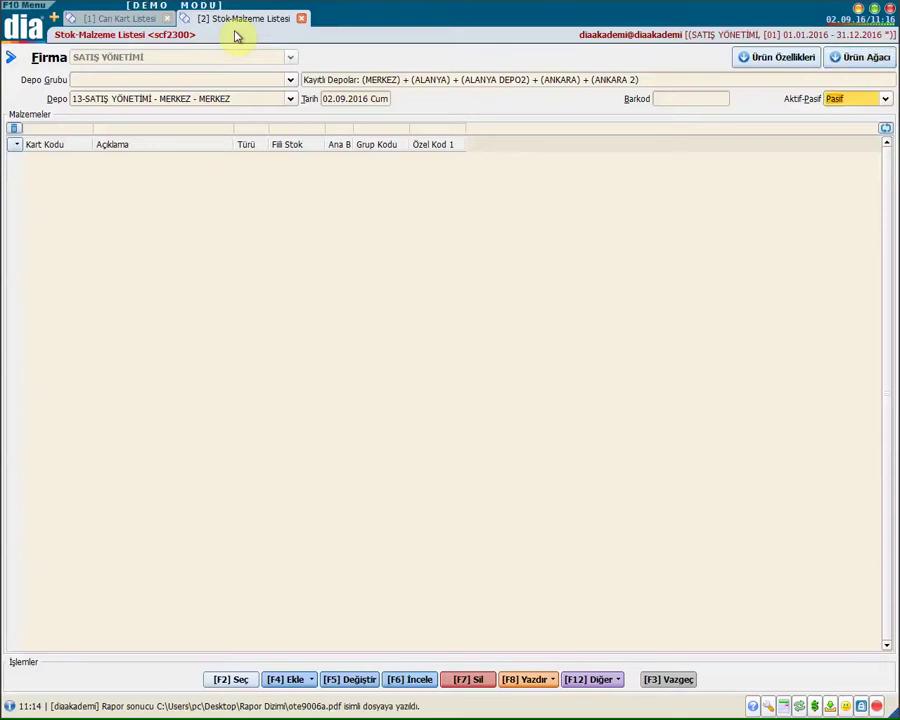
pyautogui.press('Down')
pyautogui.press('Up')
pyautogui.press('Return')
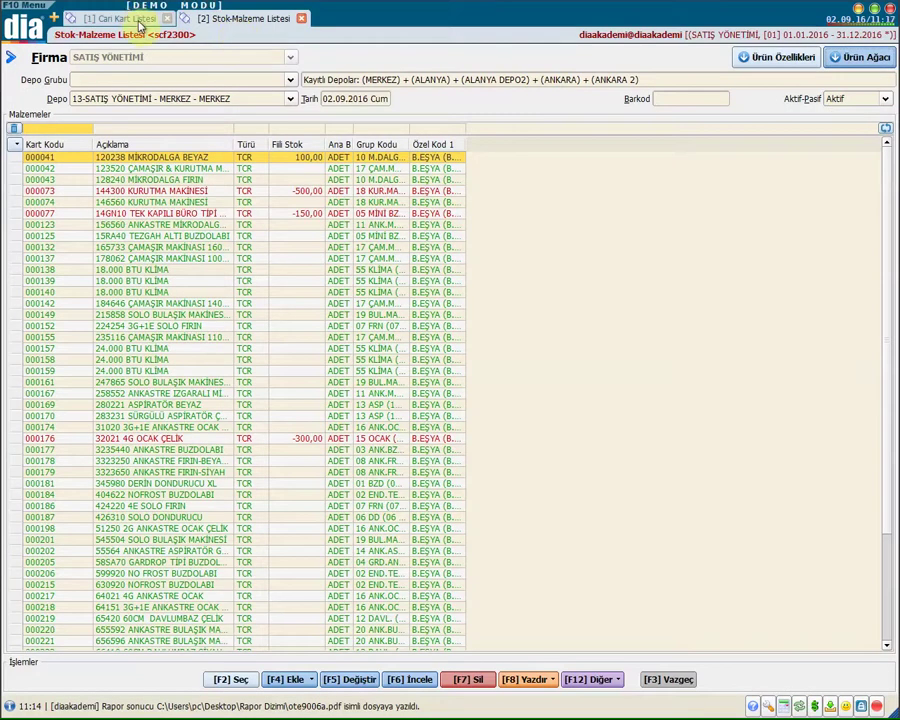
# - Return to the Cari Kart Listesi, search the available screens for mal fatu and open Mal Alım Faturası
pyautogui.click(137, 18)
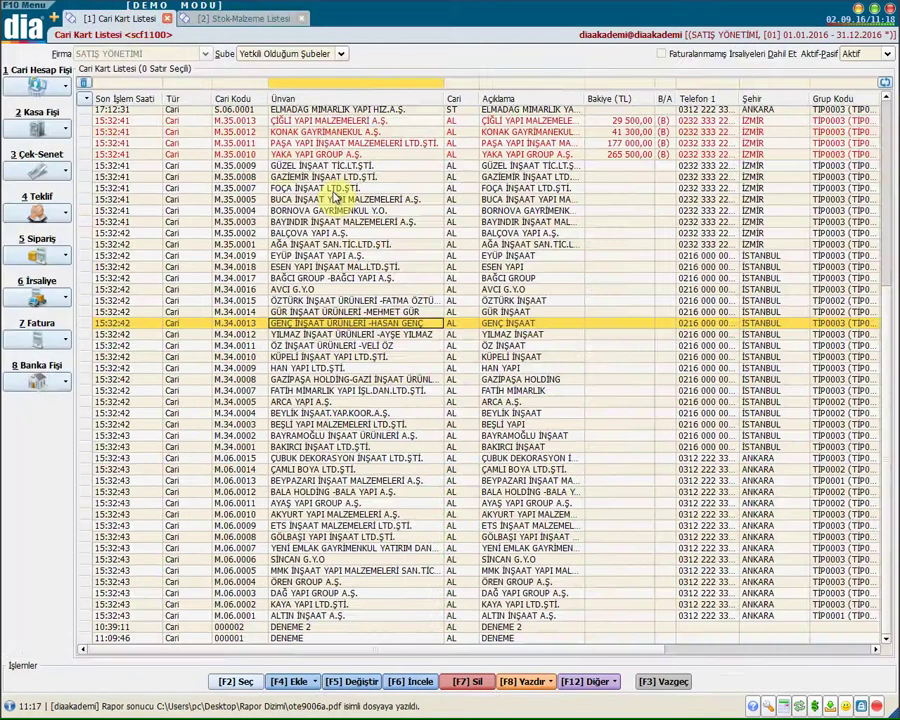
pyautogui.click(337, 190)
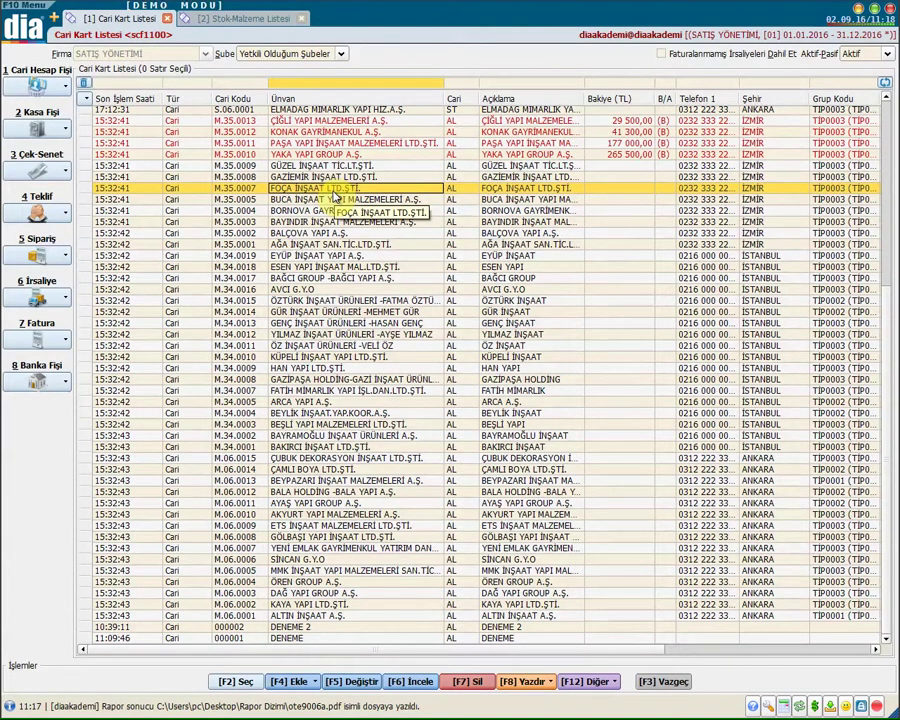
pyautogui.press('F10')
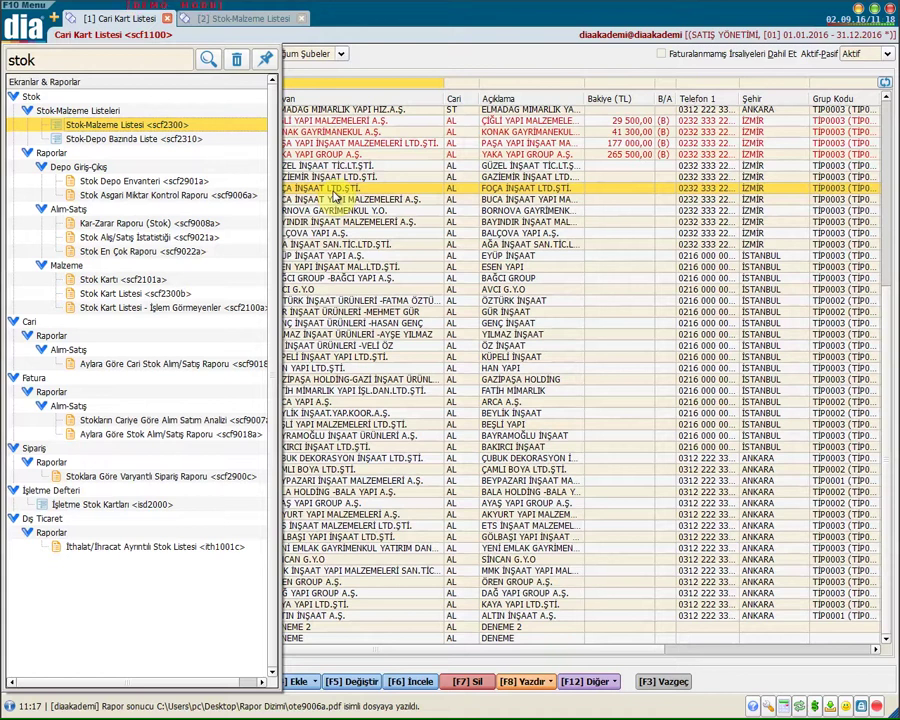
pyautogui.hotkey('ctrl', 'a')
pyautogui.press('BackSpace')
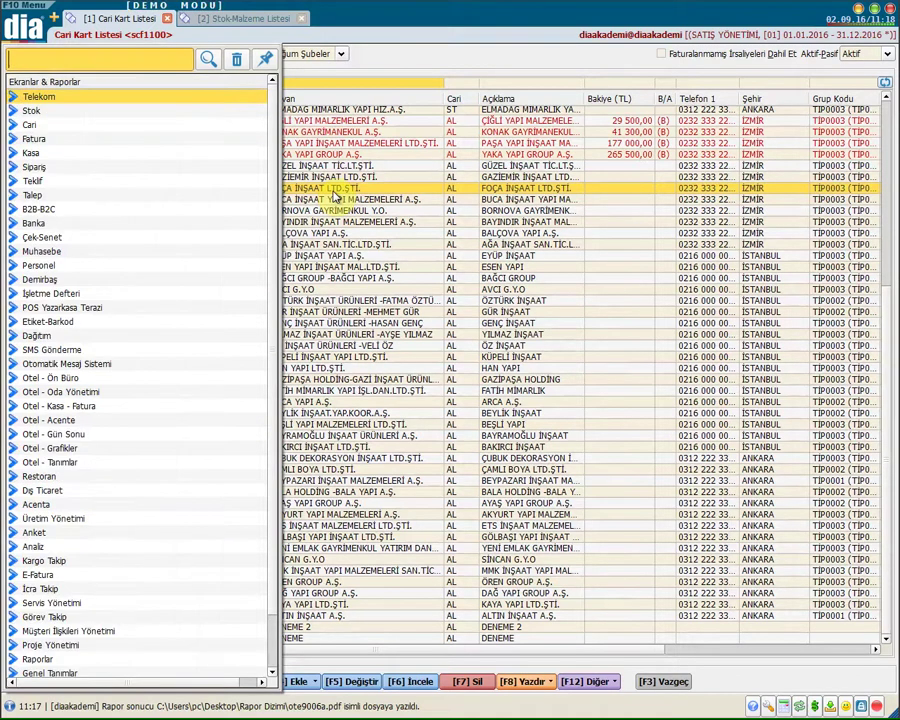
pyautogui.write('mal fatu')
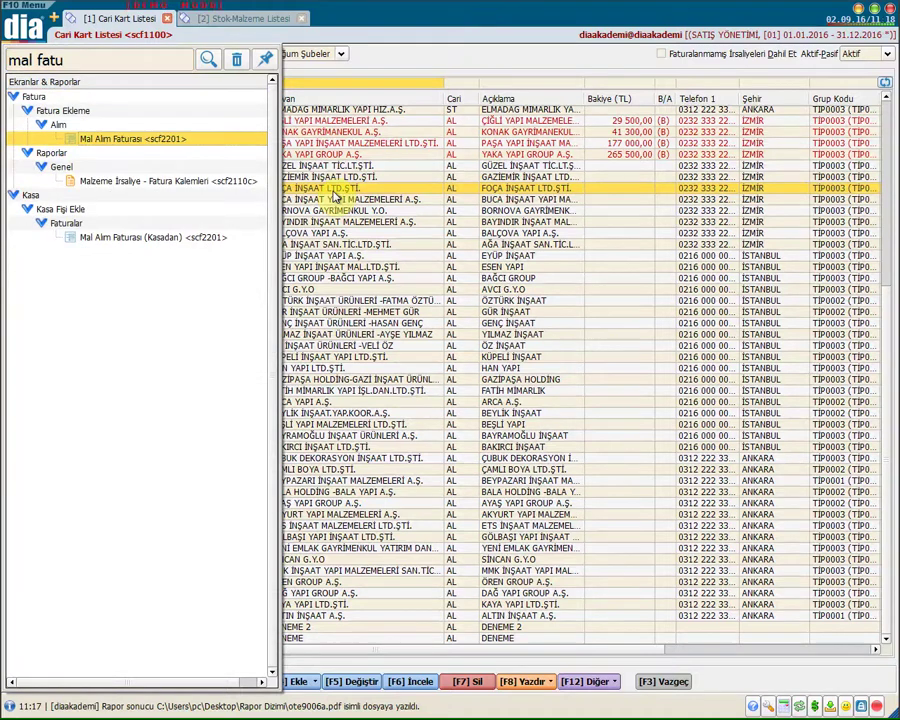
pyautogui.press('Return')
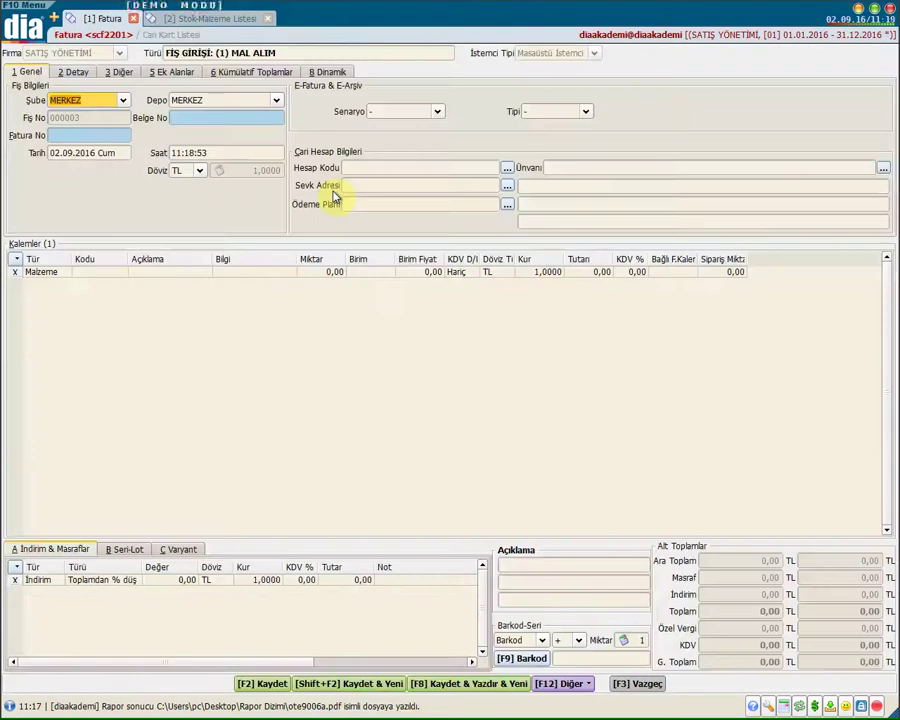
# - Choose MN OLUK ÇATI SİSTEMLERİ İNŞAAT A.Ş. from the Cari Kart Listesi as the invoice's account, leaving the delivery address empty
pyautogui.press('Tab')
pyautogui.press('Tab')
pyautogui.press('Tab')
pyautogui.press('Tab')
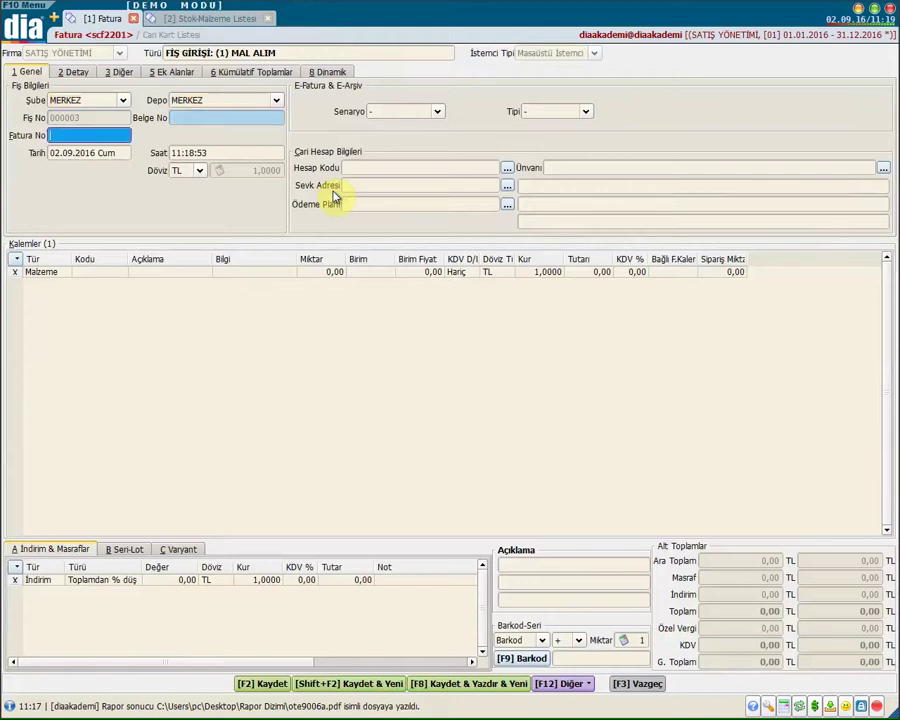
pyautogui.press('Tab')
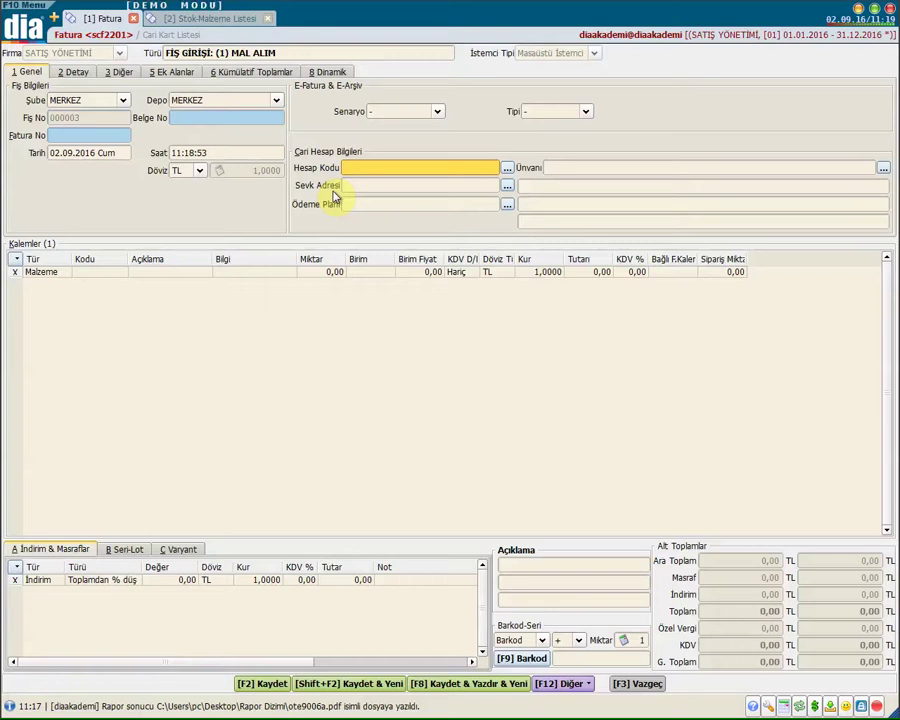
pyautogui.press('Return')
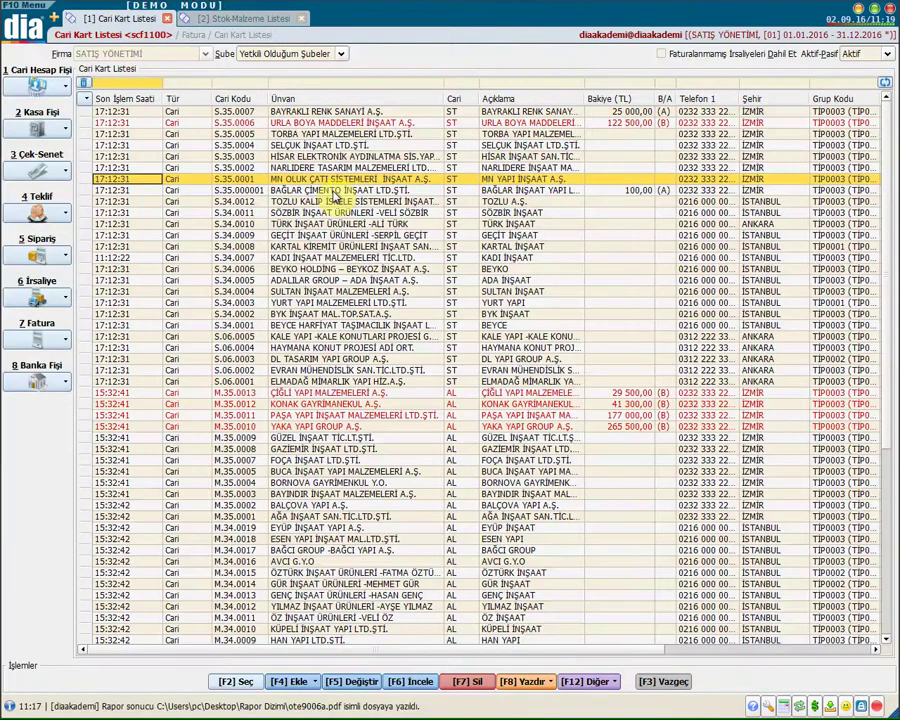
pyautogui.press('Return')
pyautogui.press('Return')
pyautogui.press('Return')
pyautogui.press('Return')
pyautogui.press('Return')
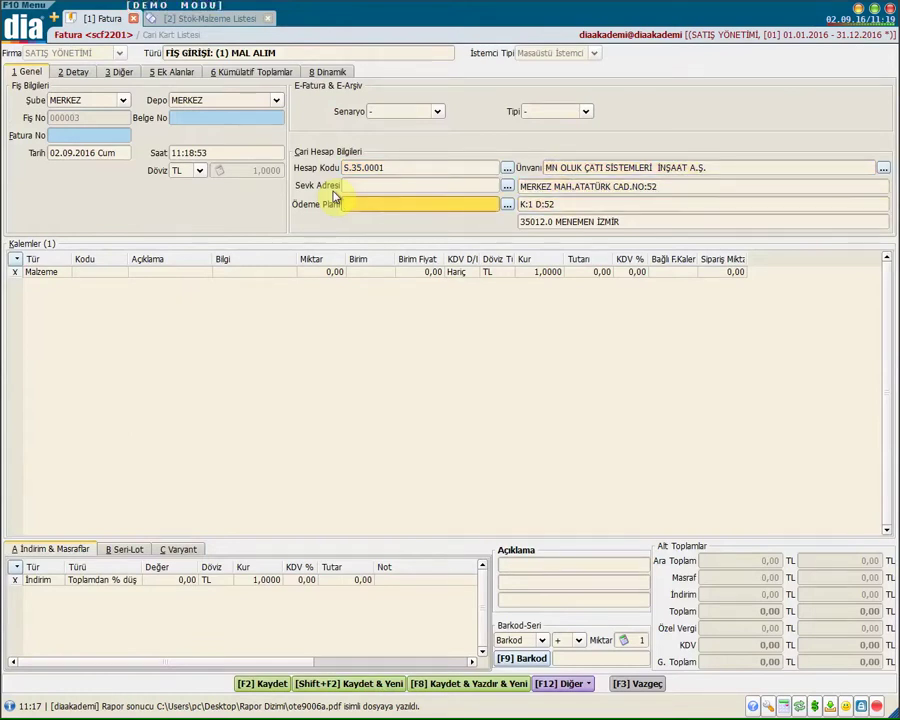
# - Fill the first invoice line with material 000137, the 178062 ÇAMAŞIR MAKİNASI, from the Stok-Malzeme Listesi
pyautogui.press('Return')
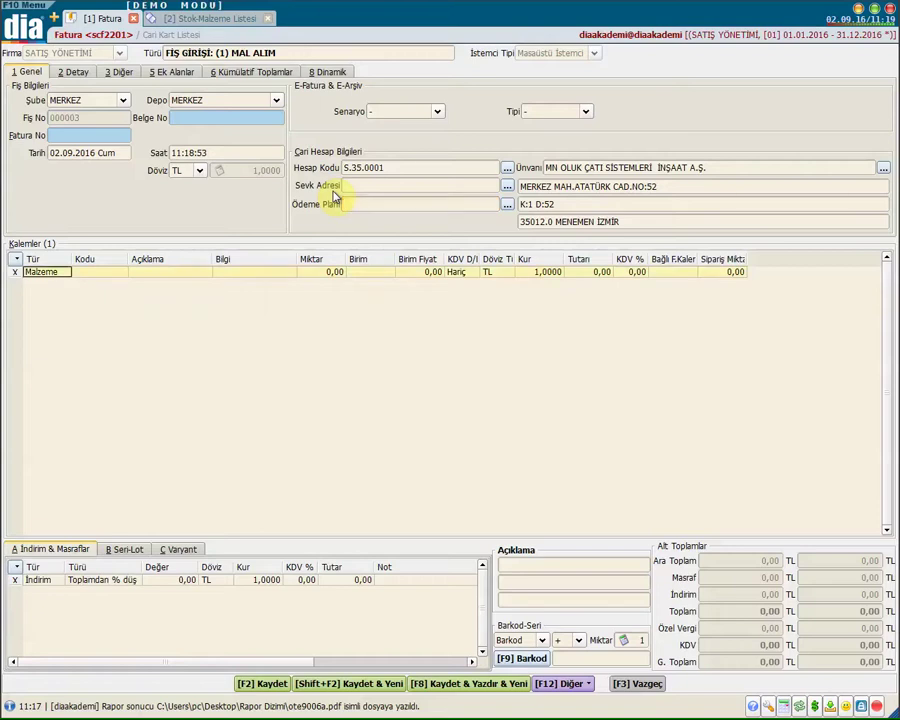
pyautogui.press('Return')
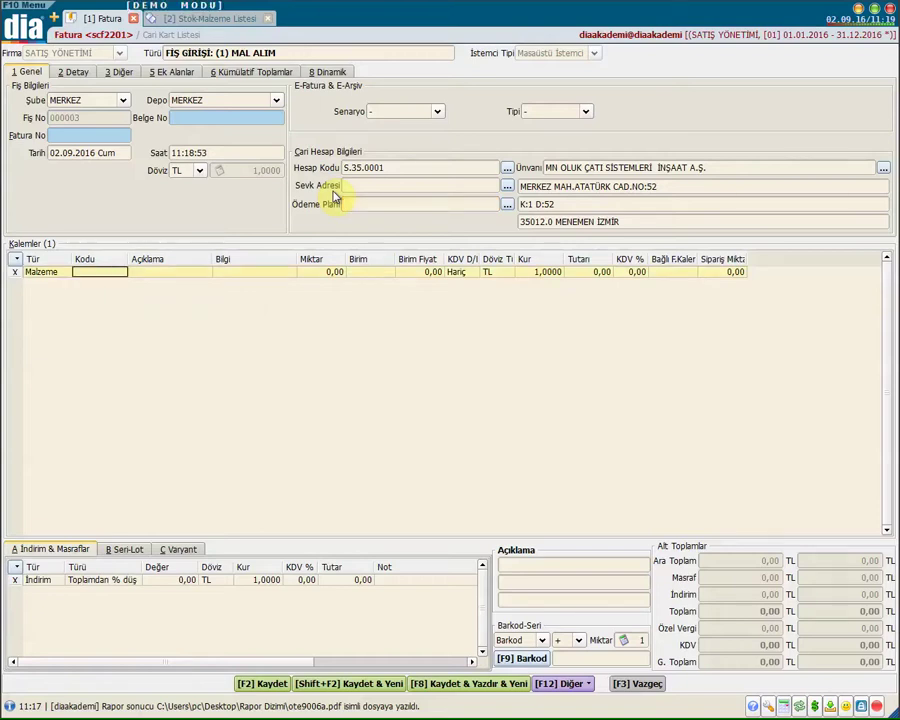
pyautogui.press('Return')
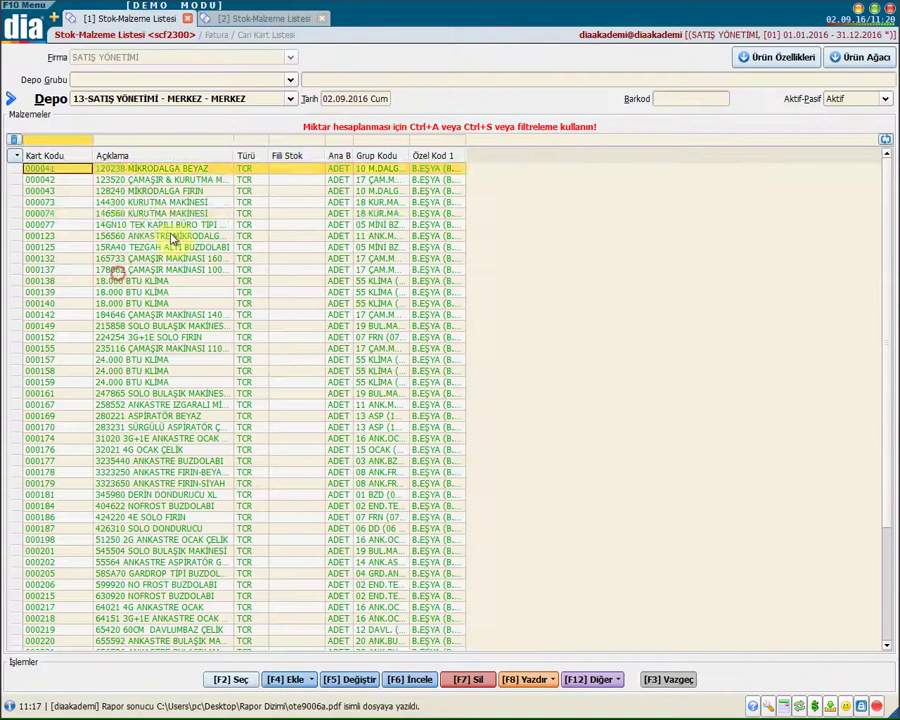
pyautogui.click(148, 215)
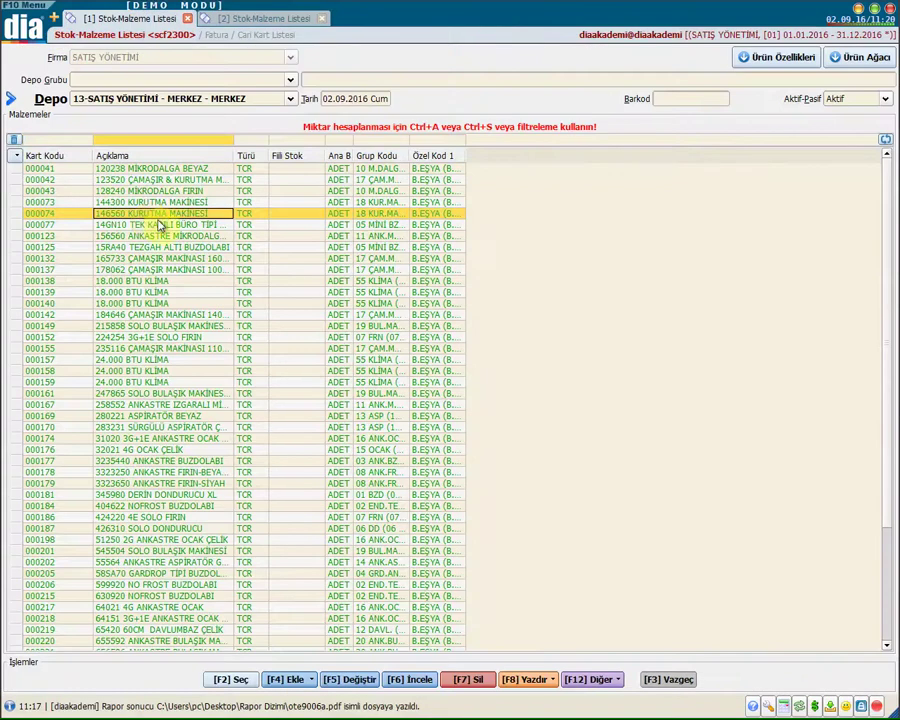
pyautogui.doubleClick(118, 270)
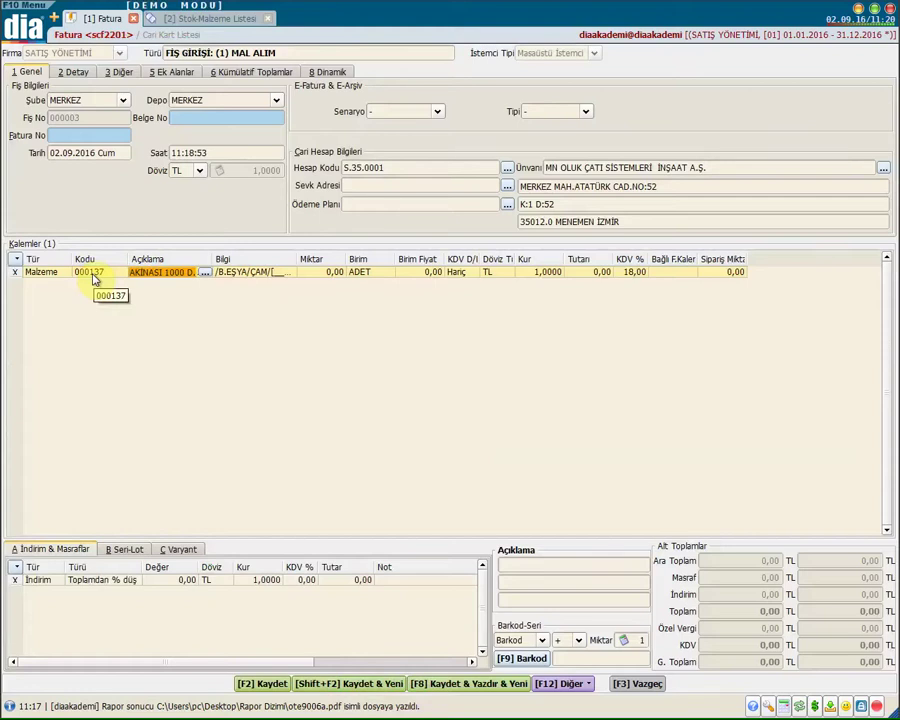
# - Add a second invoice line with material 000125, 15RA40 TEZGAH ALTI BUZDOLABI
pyautogui.press('Down')
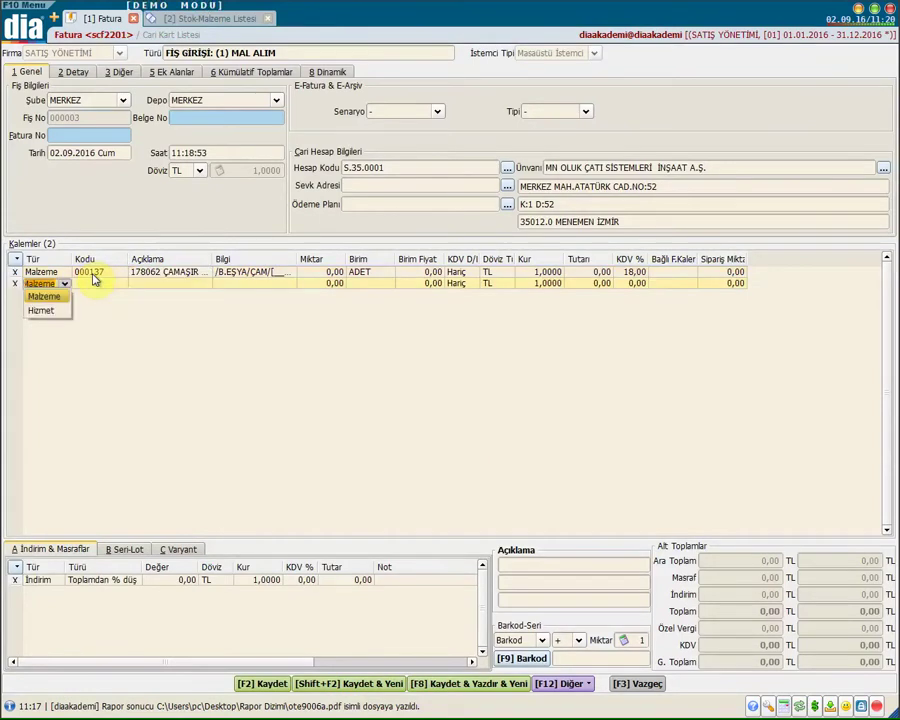
pyautogui.doubleClick(97, 284)
pyautogui.click(131, 250)
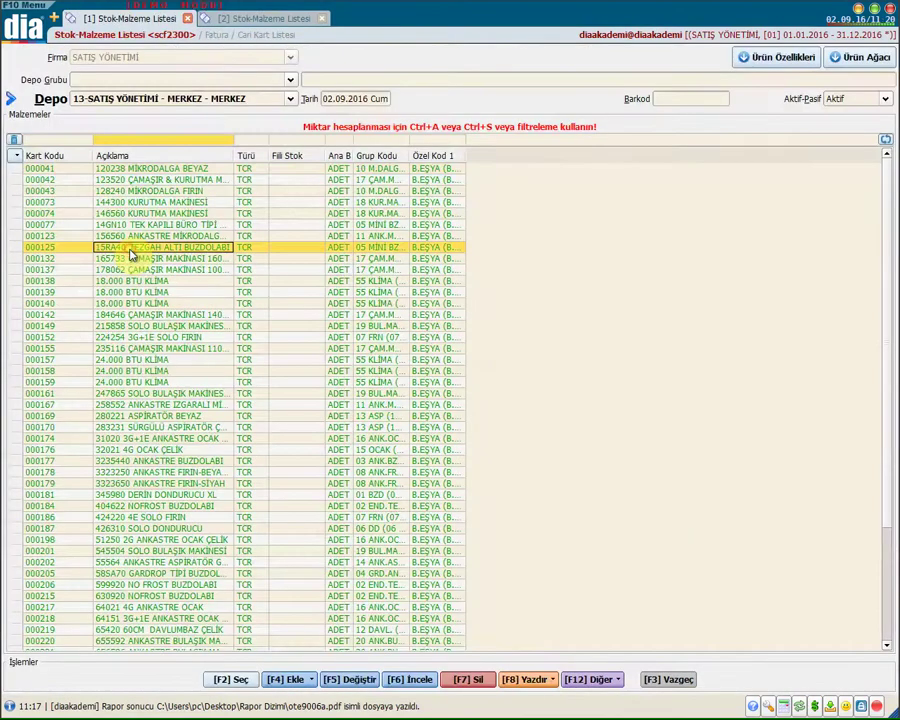
pyautogui.click(64, 248)
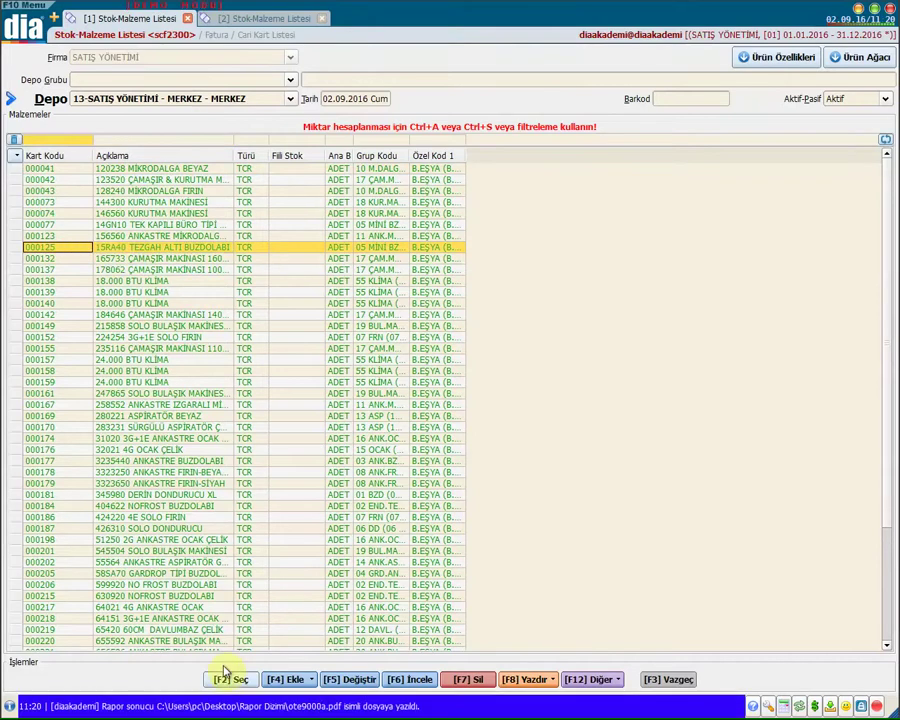
pyautogui.click(227, 679)
# - Add a third invoice line with material 000138, 18.000 BTU KLİMA
pyautogui.press('Down')
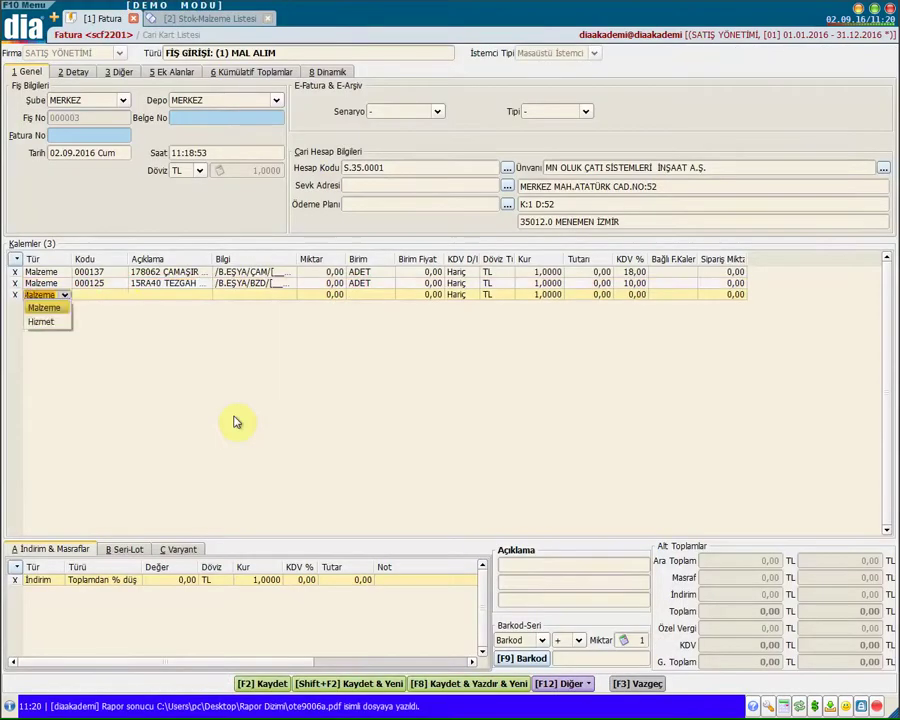
pyautogui.click(106, 296)
pyautogui.doubleClick(124, 297)
pyautogui.doubleClick(143, 283)
# - Set the first line's Miktar to 500 and copy it down to the other two lines
pyautogui.click(334, 273)
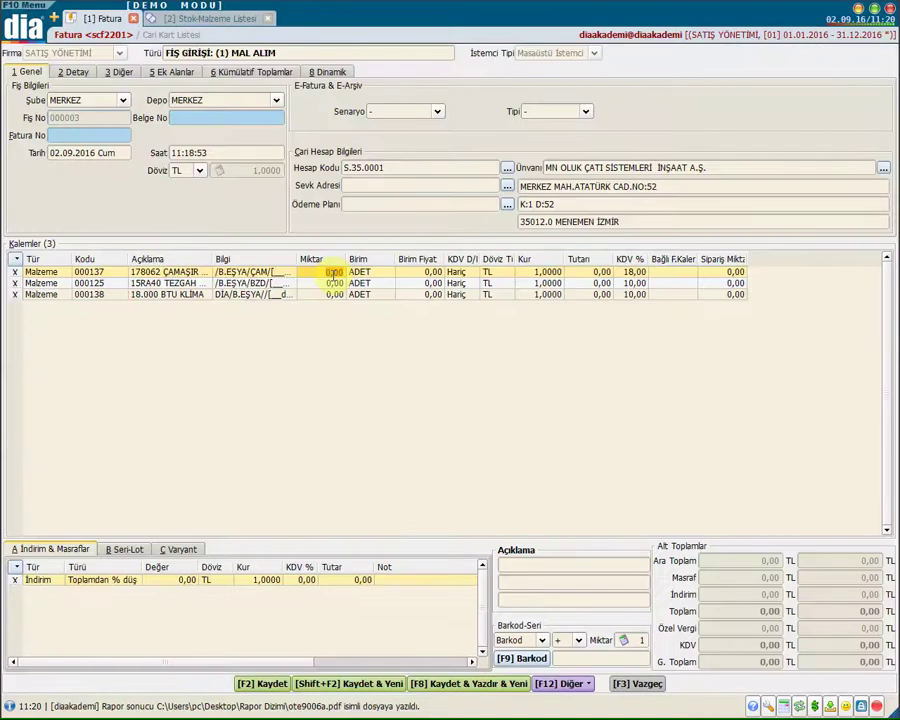
pyautogui.write('500')
pyautogui.press('Tab')
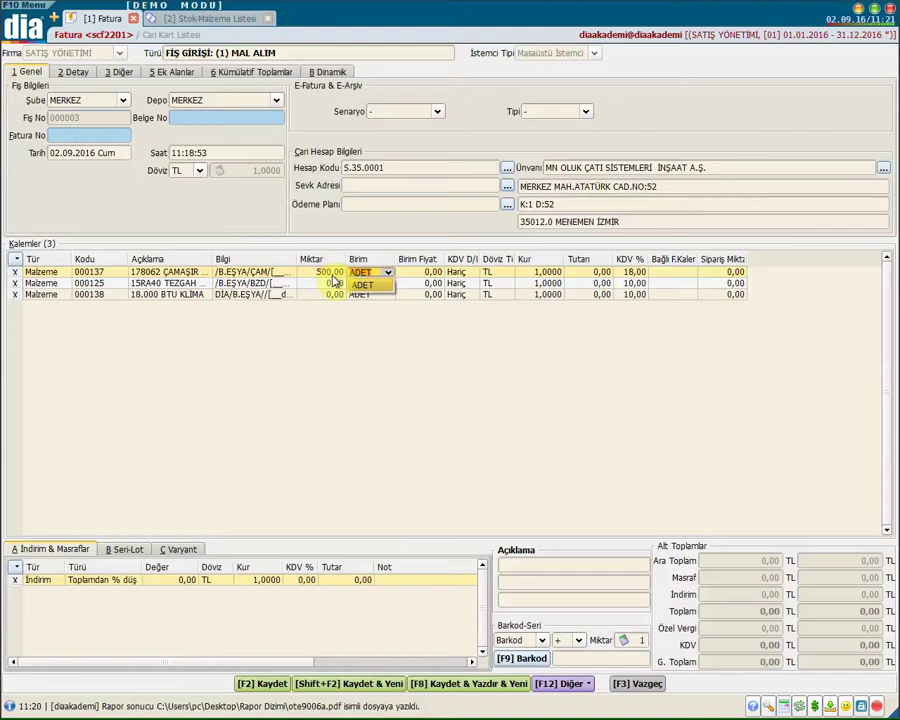
pyautogui.click(332, 275)
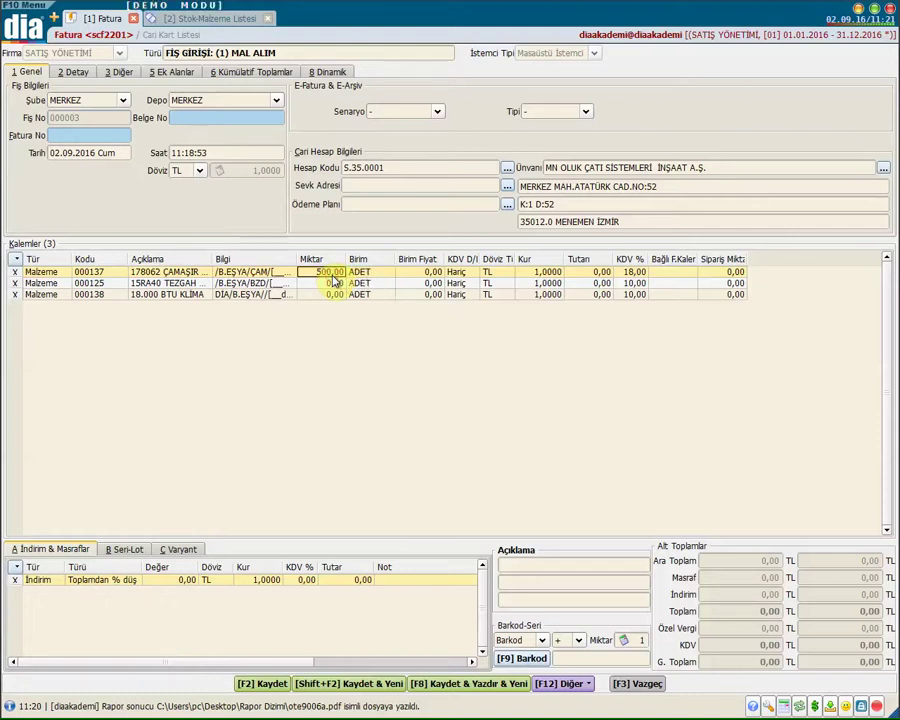
pyautogui.hotkey('ctrl', 'd')
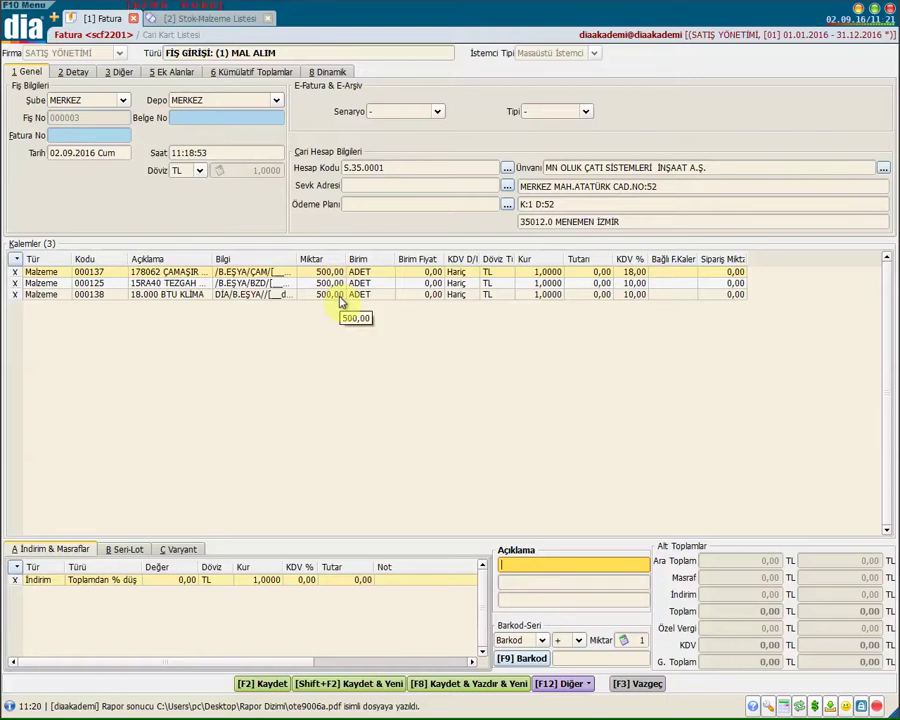
# - Set the Birim Fiyat of all three lines to 1500 and save the purchase invoice
pyautogui.click(416, 270)
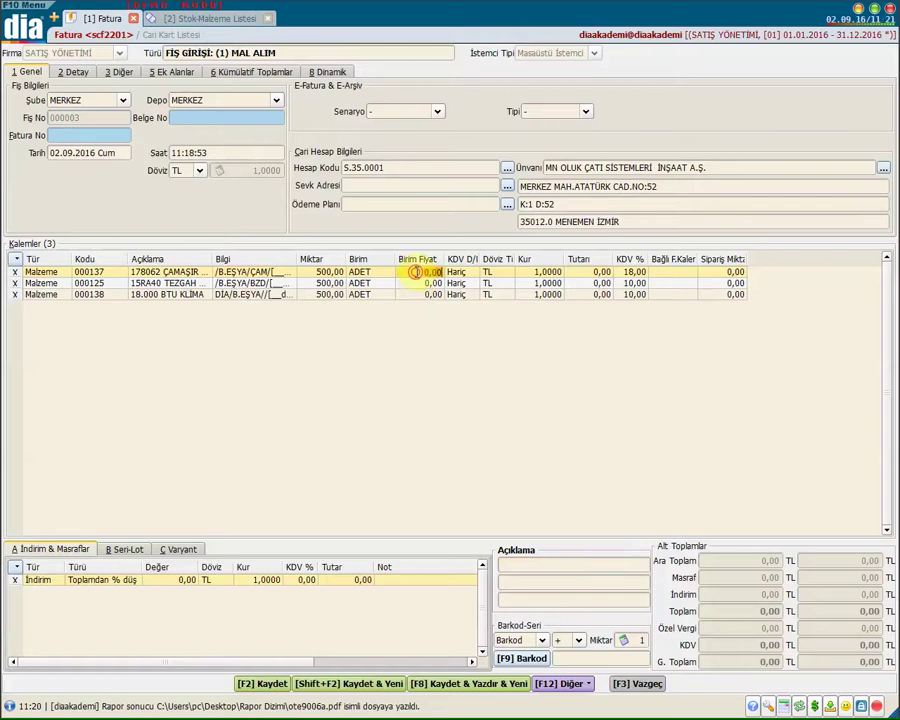
pyautogui.write('1500')
pyautogui.press('Return')
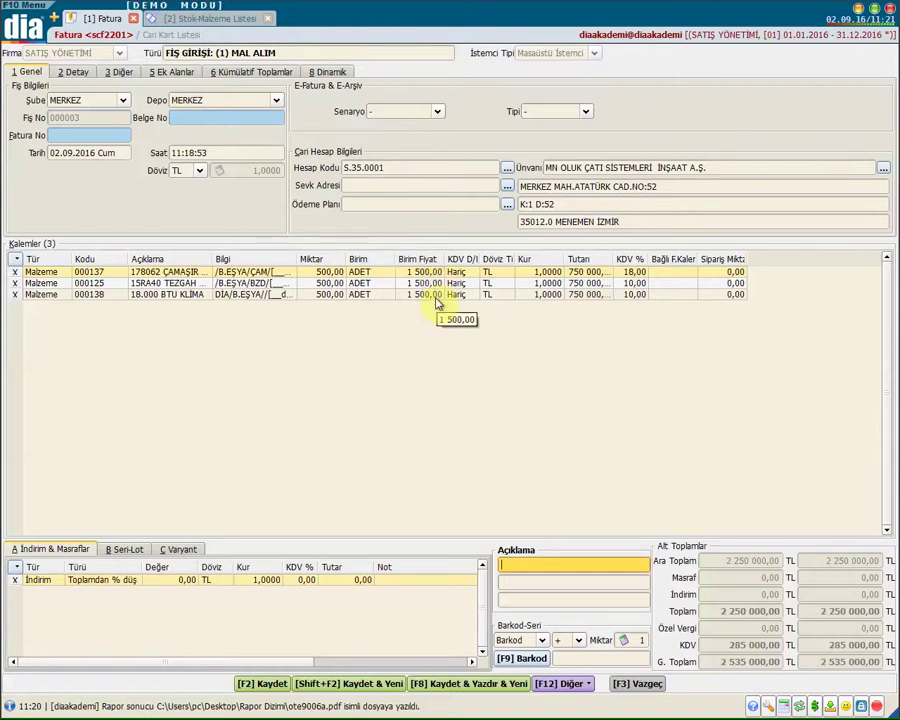
pyautogui.click(437, 304)
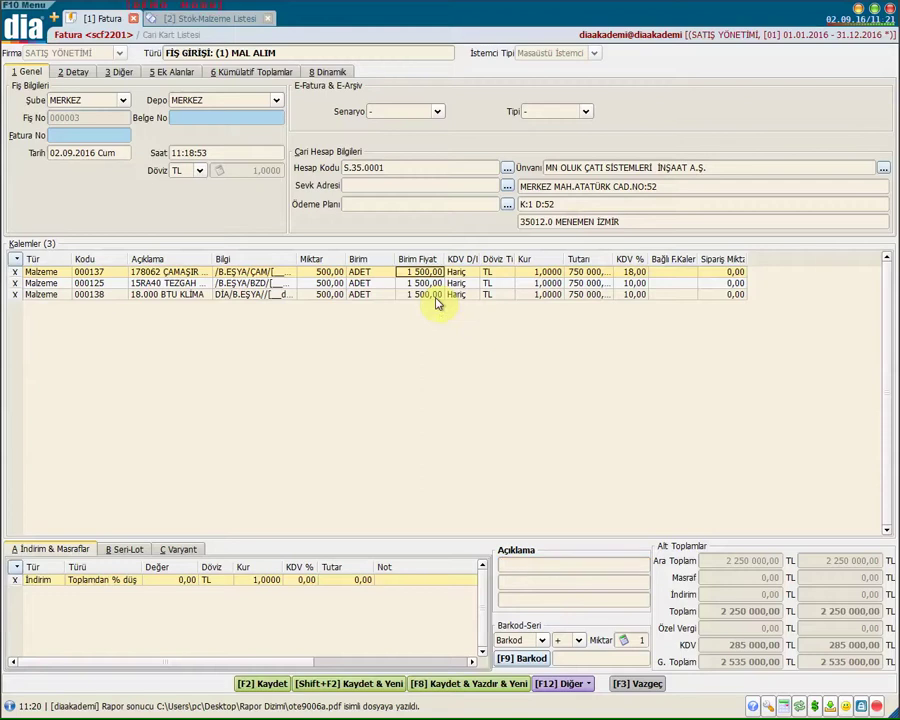
pyautogui.press('F2')
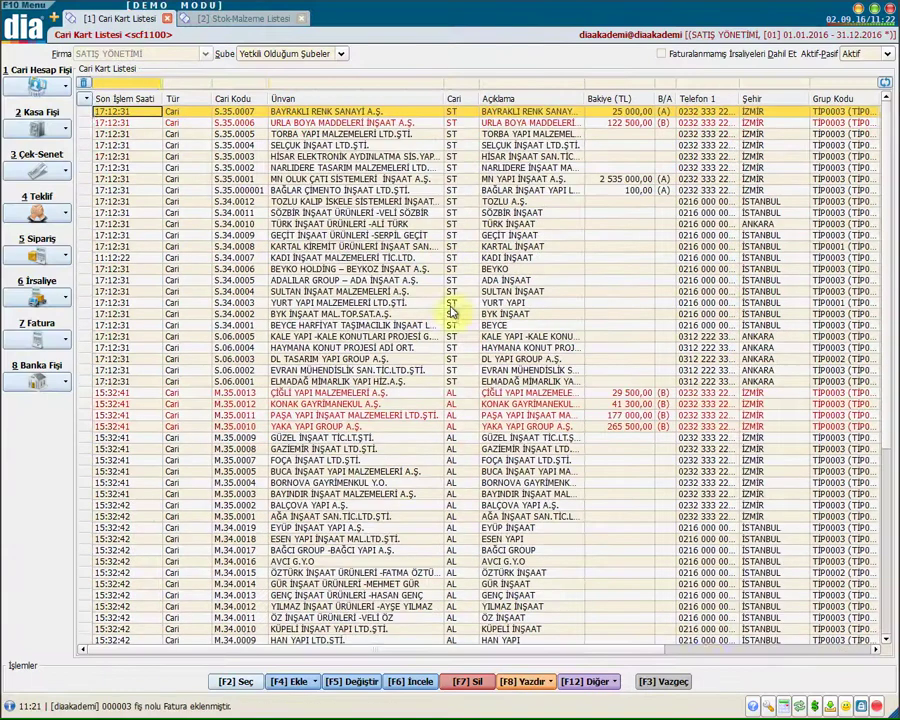
# - Filter the Cari Kart Listesi by Son İşlem Tarihi containing .08. and look through the filtered accounts
pyautogui.moveTo(754, 655); pyautogui.dragTo(842, 655)
pyautogui.click(698, 86)
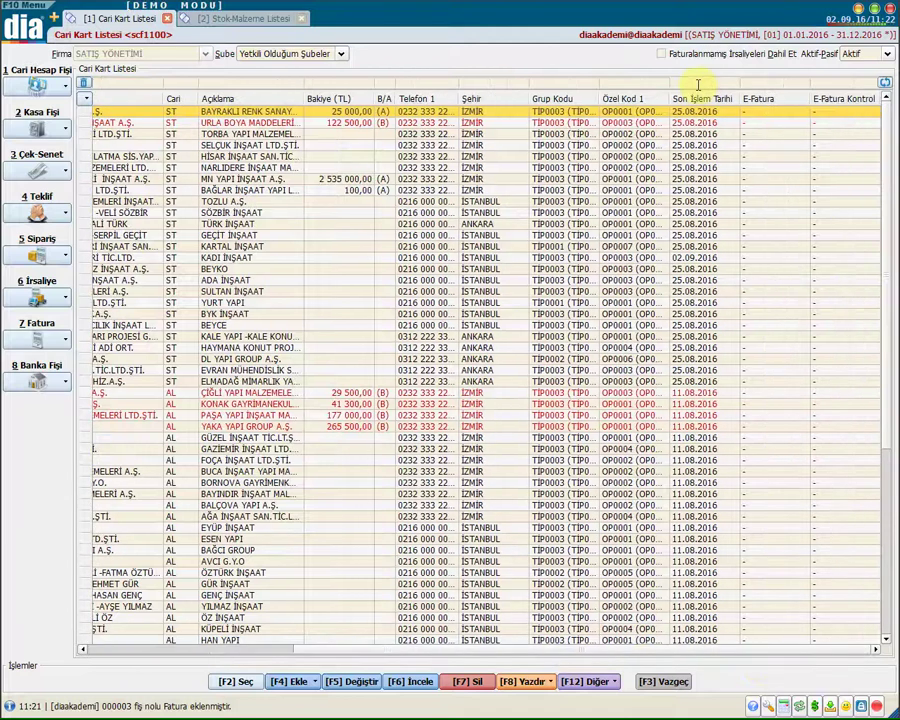
pyautogui.click(698, 84)
pyautogui.write('.08.')
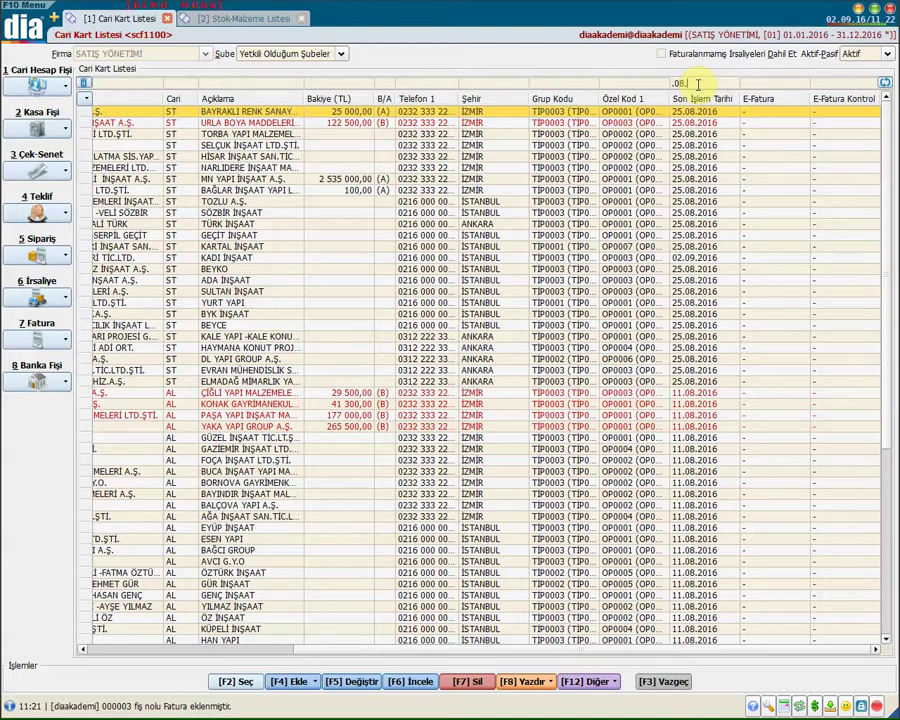
pyautogui.press('Return')
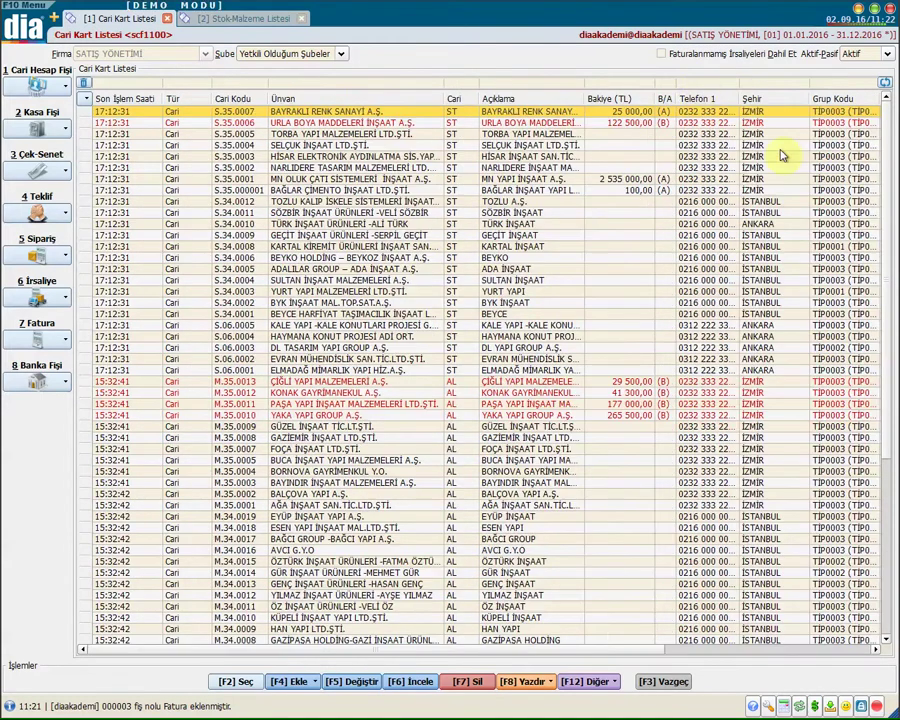
pyautogui.scroll(-3, 700, 430)
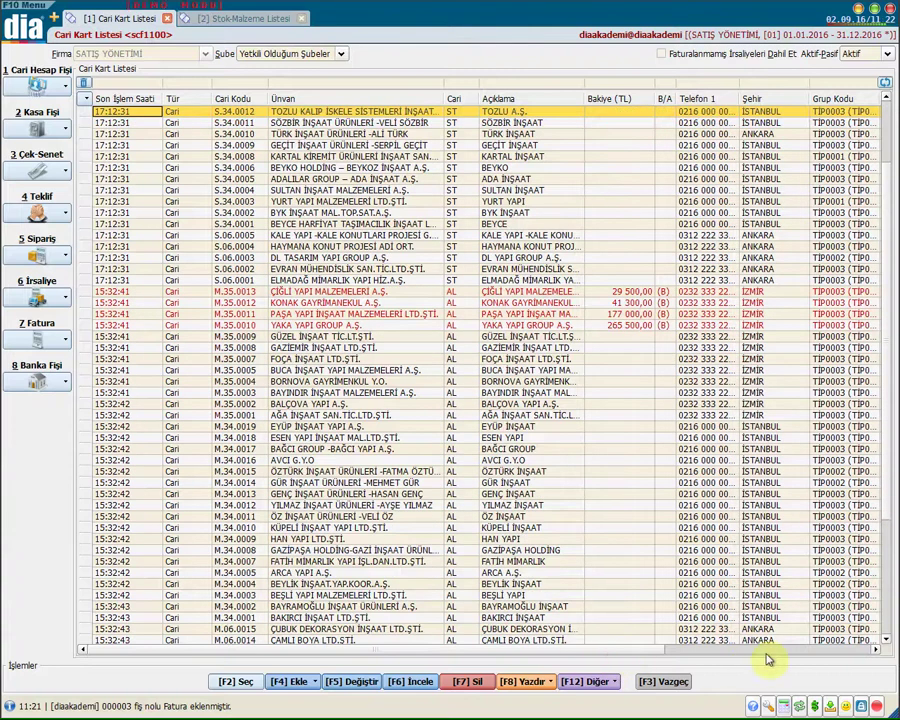
pyautogui.click(826, 650)
pyautogui.moveTo(826, 652); pyautogui.dragTo(876, 652)
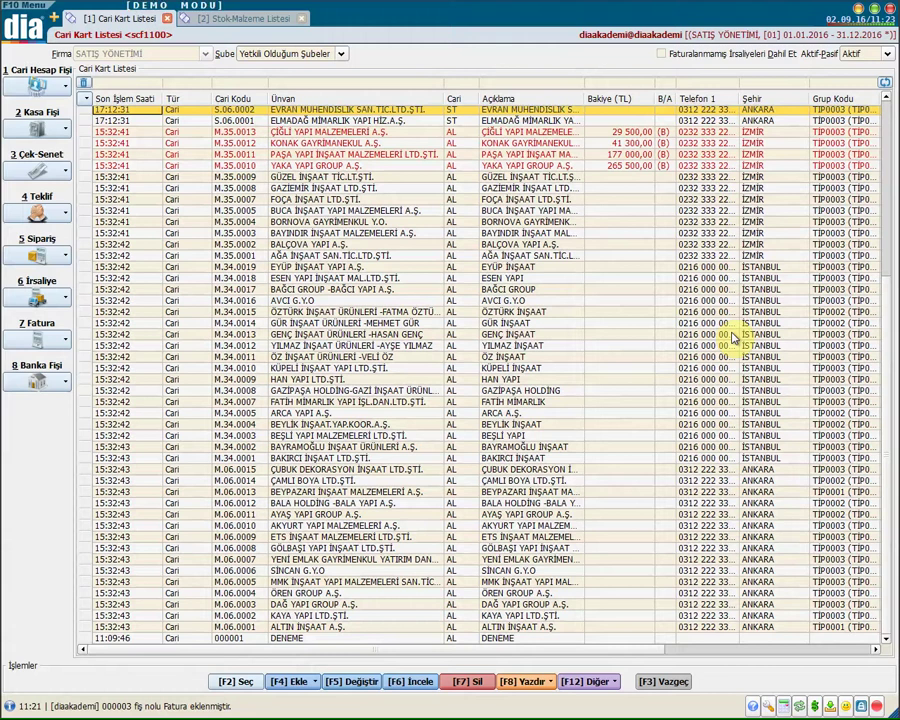
# - Close the open list screens and exit the program, choosing Evet for the exit confirmation
pyautogui.press('Escape')
pyautogui.press('Escape')
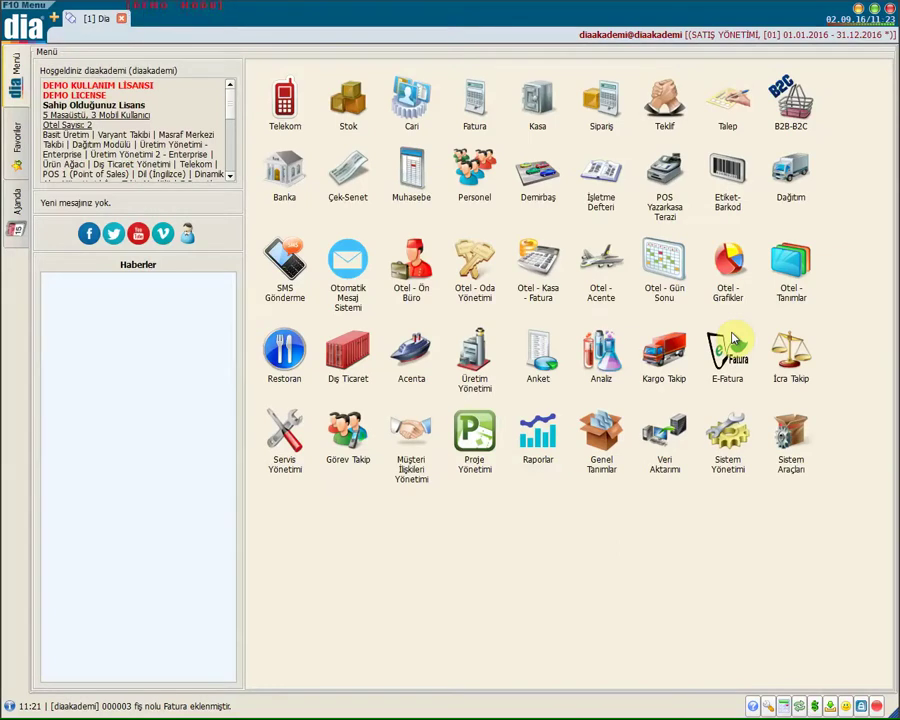
pyautogui.press('Escape')
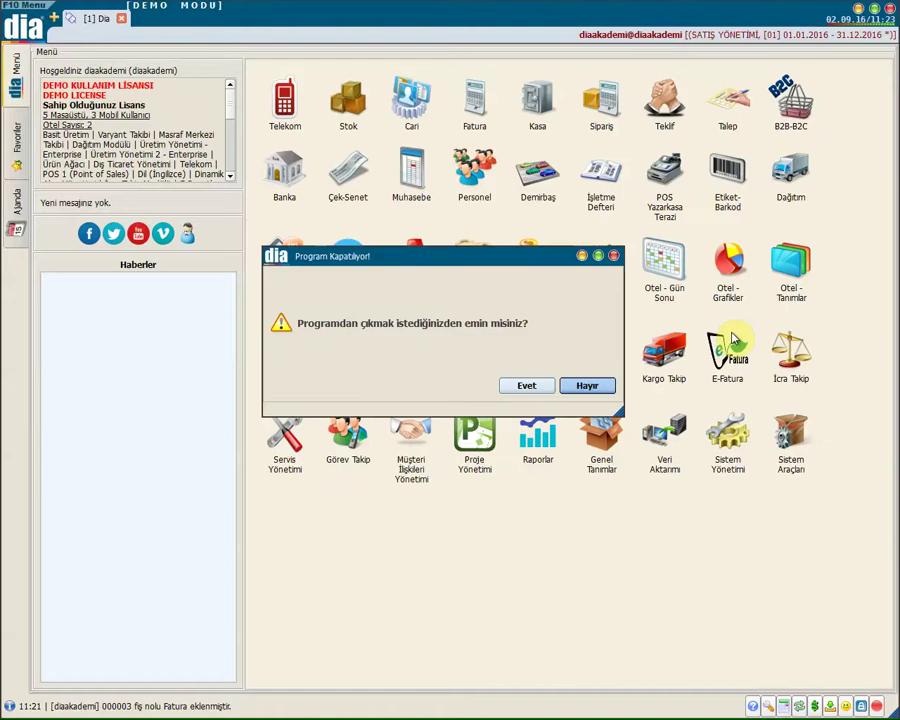
pyautogui.press('Left')
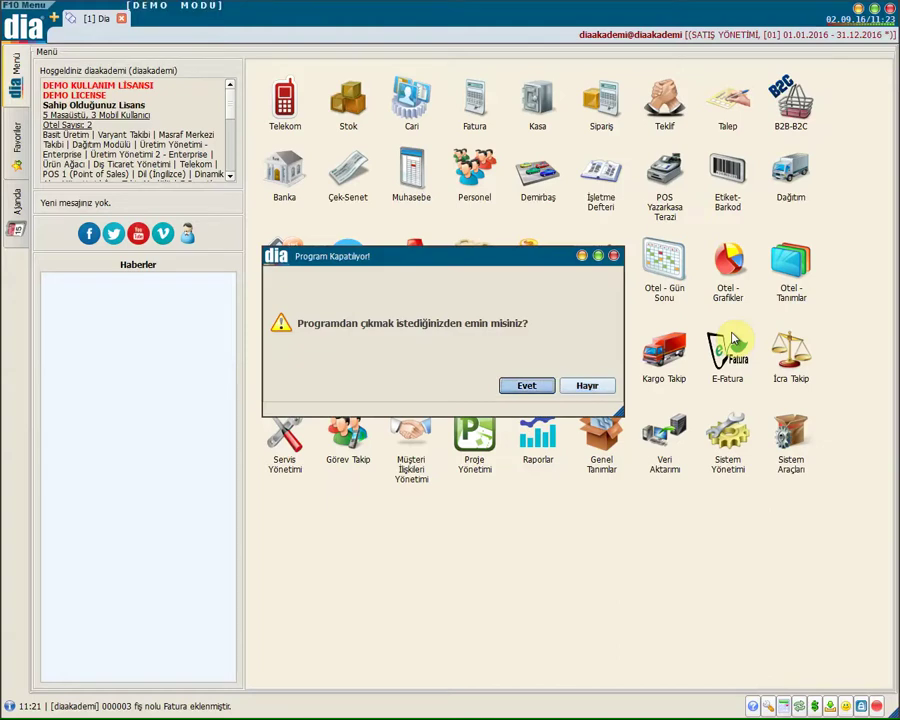